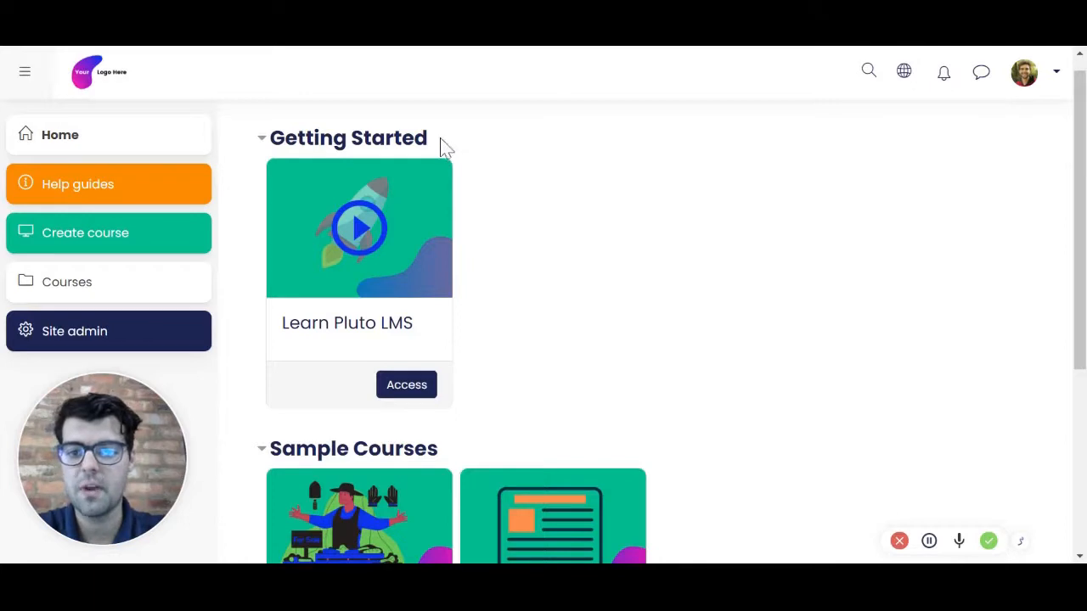
pyautogui.moveTo(442, 141); pyautogui.dragTo(271, 143)
pyautogui.moveTo(456, 459); pyautogui.dragTo(261, 452)
pyautogui.click(626, 281)
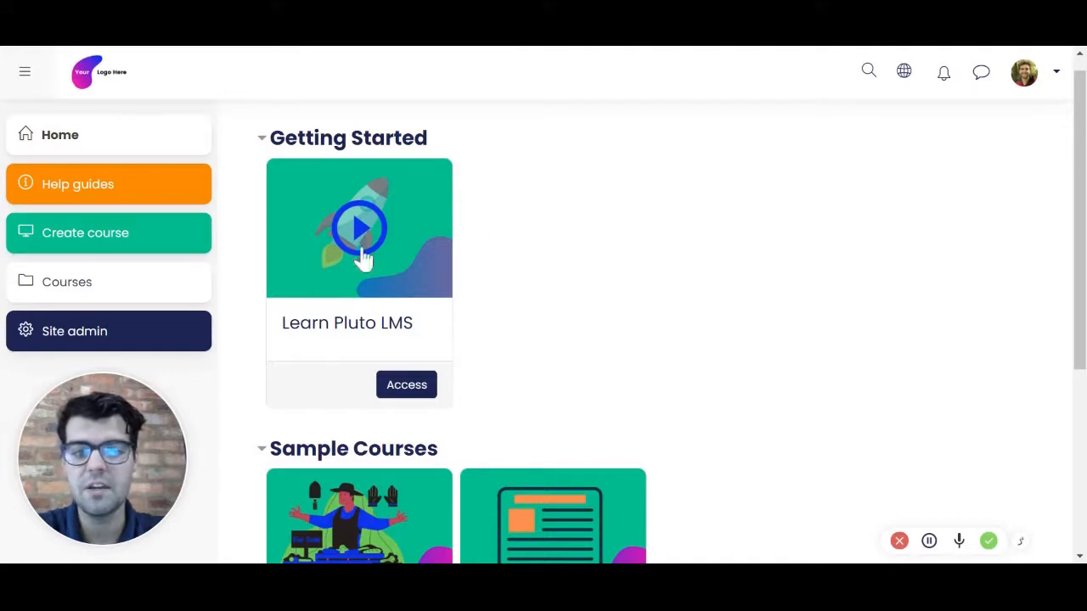
pyautogui.moveTo(1081, 191)
pyautogui.mouseDown()
pyautogui.moveTo(1081, 308)
pyautogui.moveTo(1075, 195)
pyautogui.mouseUp()
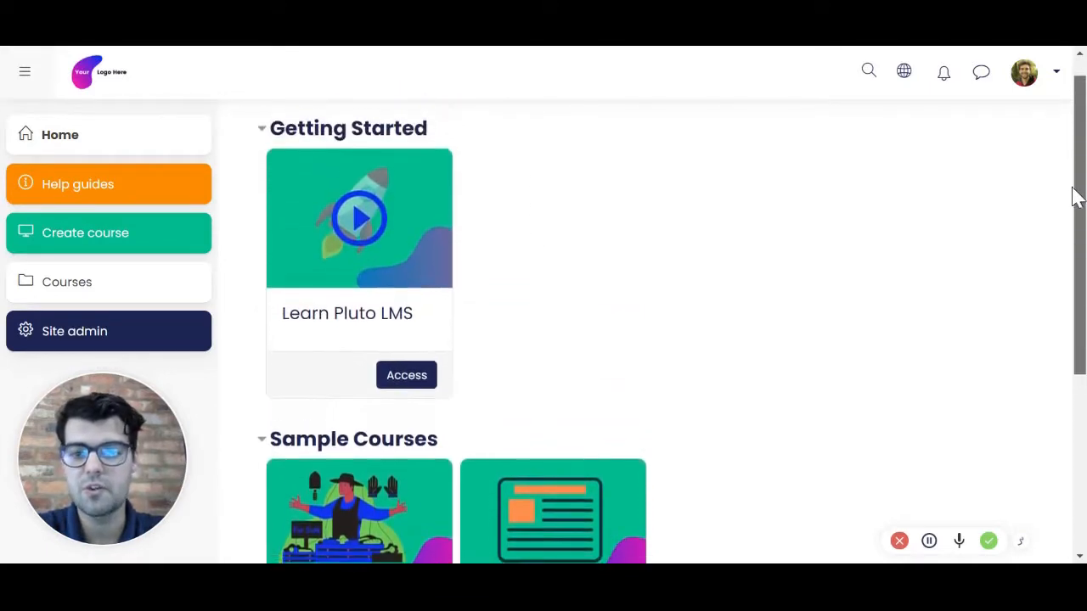
# Step: Start a new course with the full name "New Demo Course" and the short name "NDC"
pyautogui.click(88, 246)
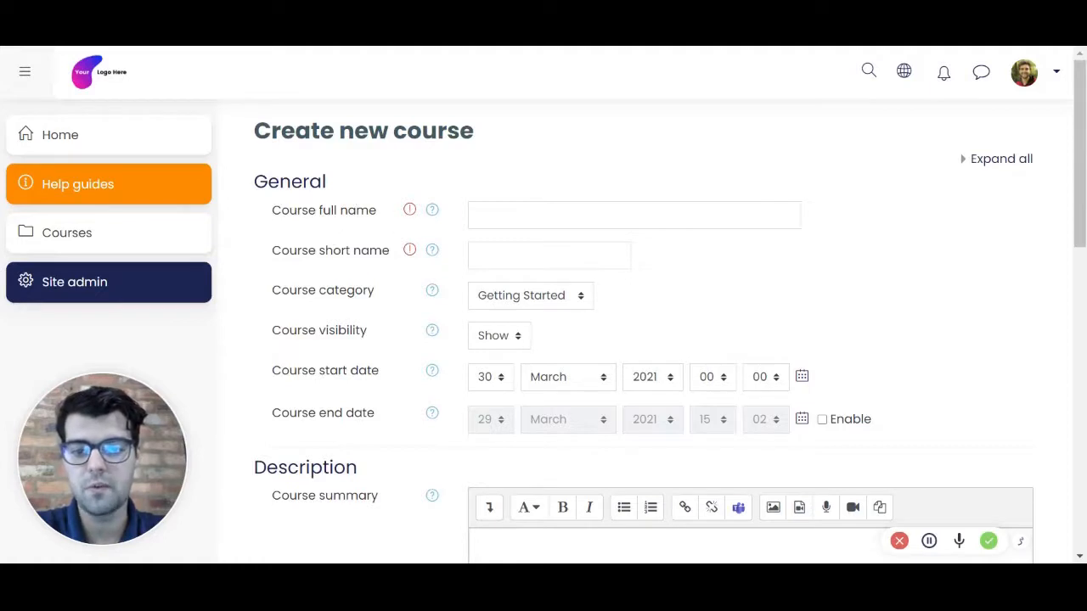
pyautogui.click(543, 214)
pyautogui.write('New Demo Course')
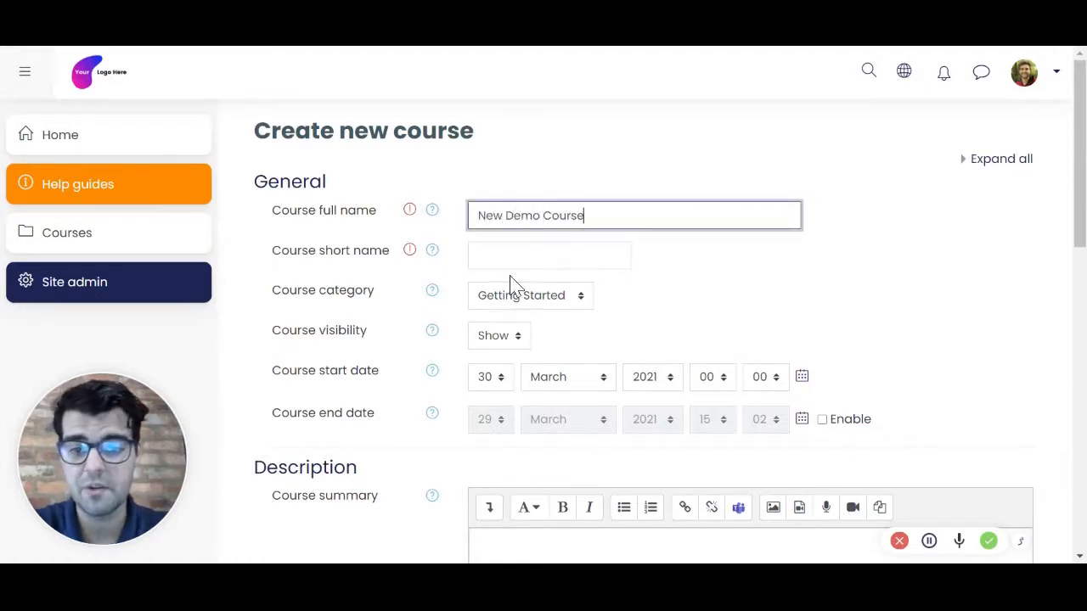
pyautogui.press('Tab')
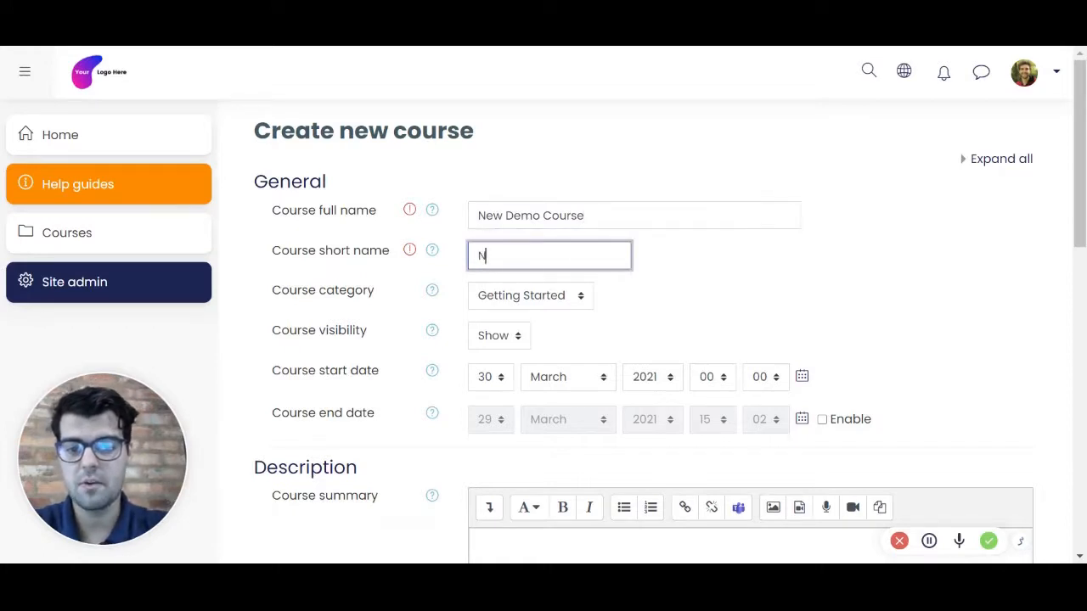
pyautogui.write('NDC')
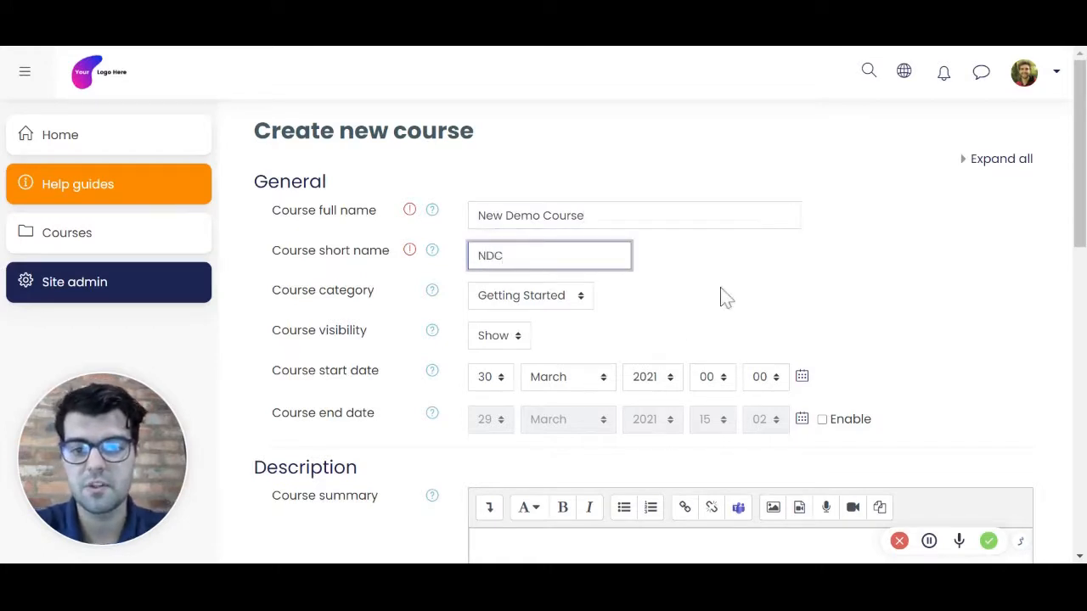
pyautogui.click(721, 289)
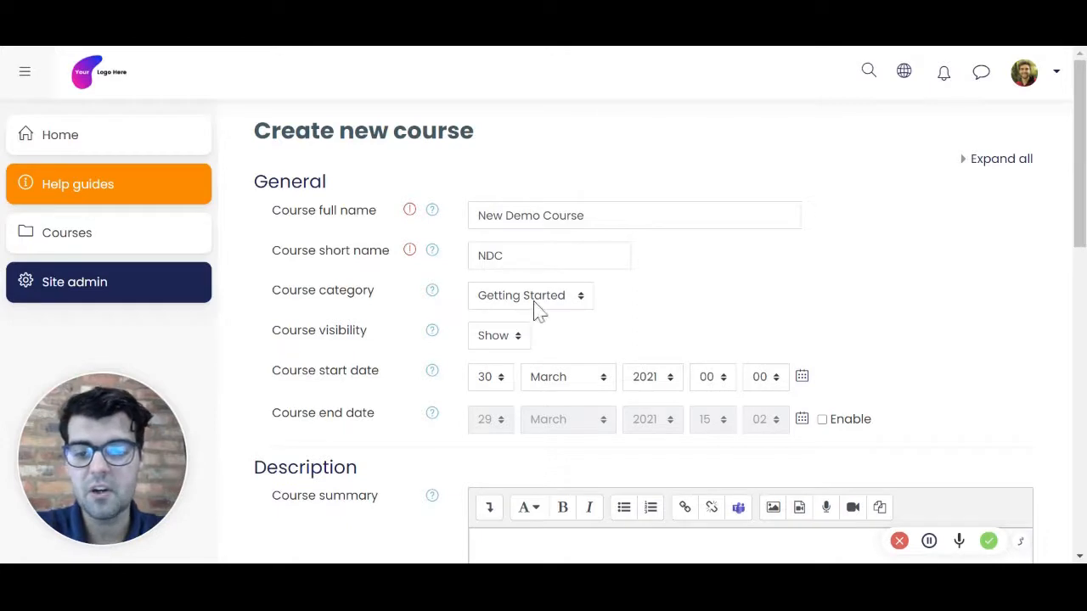
# Step: Set the new course's category to Sample Courses and its visibility to Hide
pyautogui.click(581, 297)
pyautogui.click(635, 299)
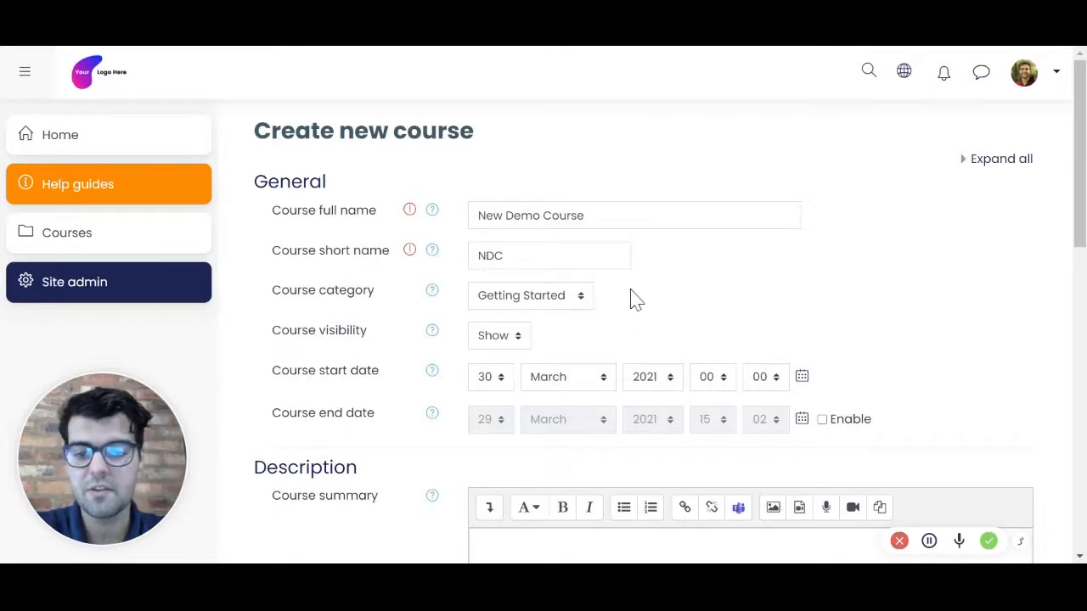
pyautogui.click(561, 302)
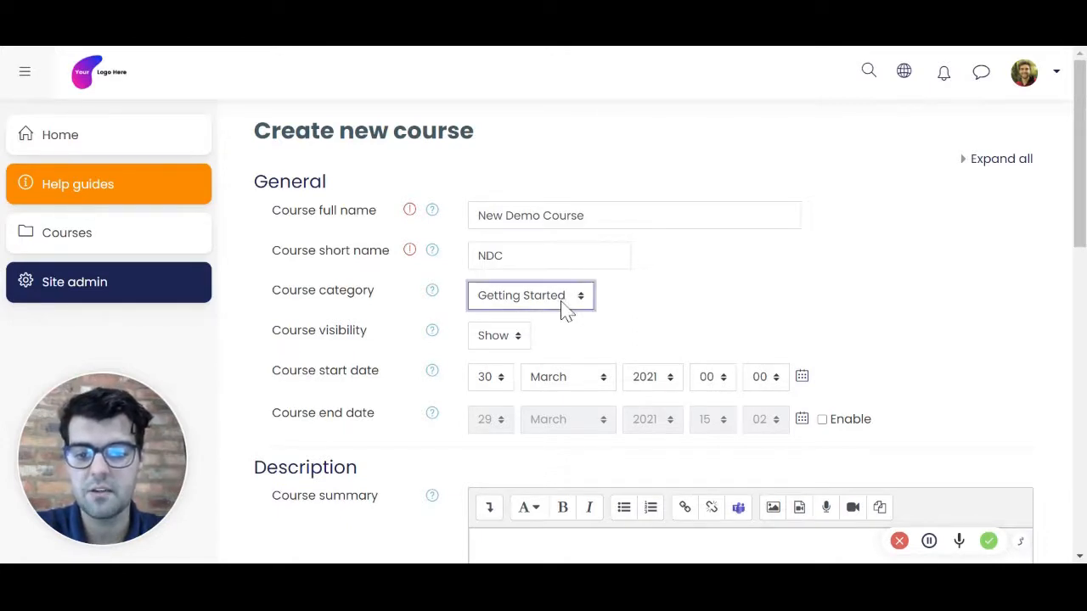
pyautogui.click(560, 313)
pyautogui.click(657, 315)
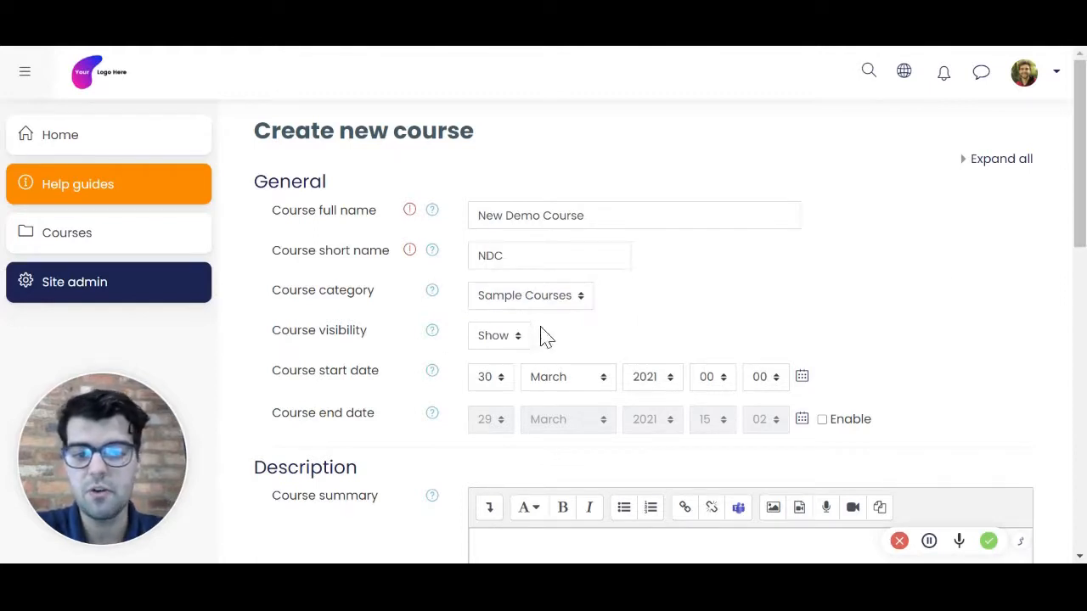
pyautogui.click(499, 340)
pyautogui.click(501, 365)
pyautogui.click(752, 350)
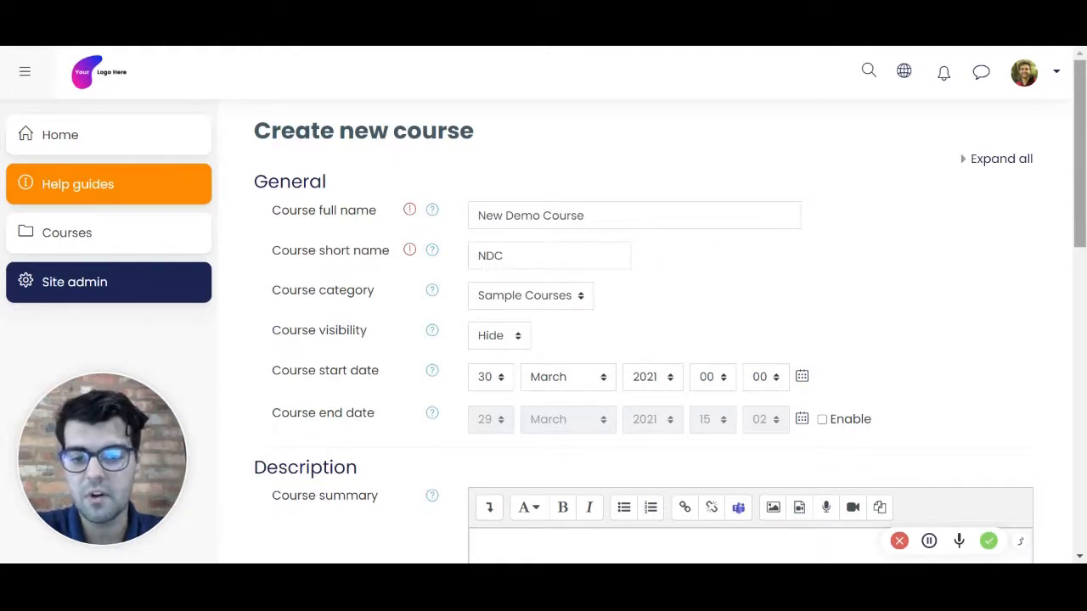
# Step: Write "This is an overview of New Demo Course:" as the opening line of the course summary
pyautogui.scroll(-2, 1080, 196)
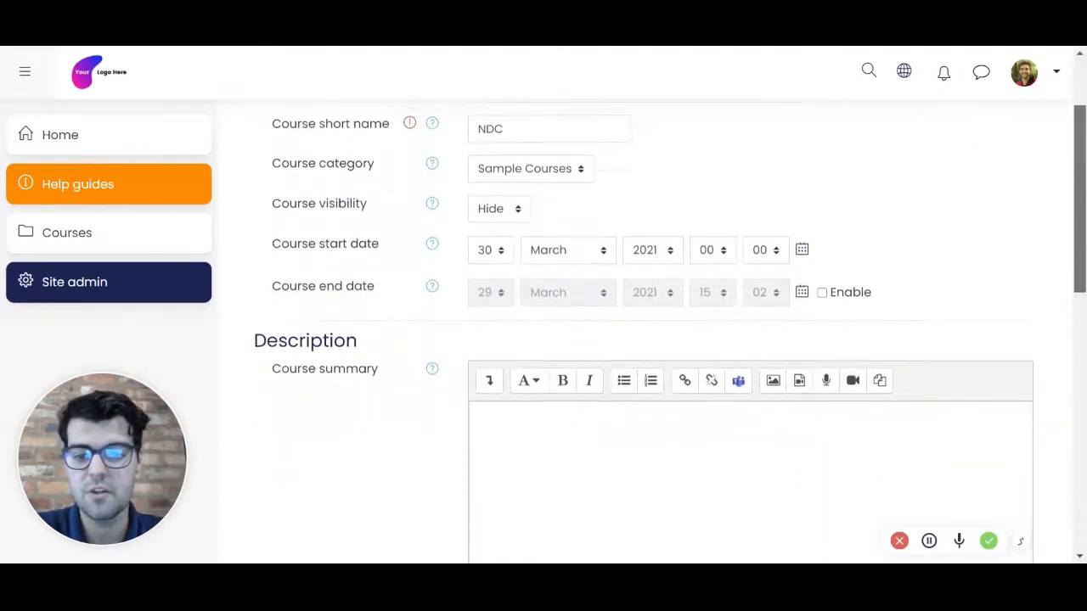
pyautogui.scroll(-2, 1081, 204)
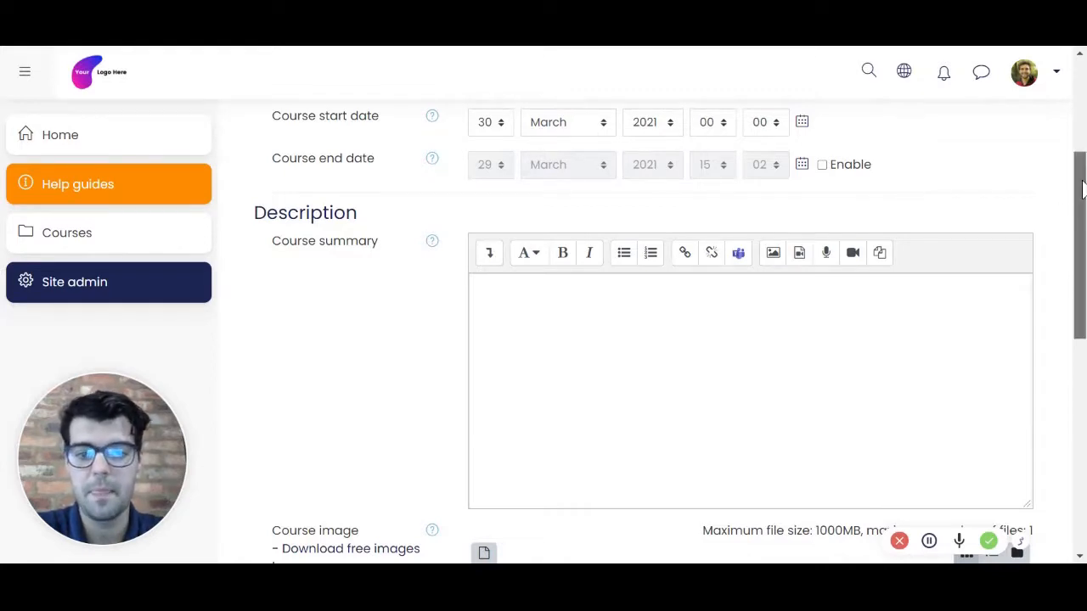
pyautogui.moveTo(1077, 170); pyautogui.dragTo(1078, 226)
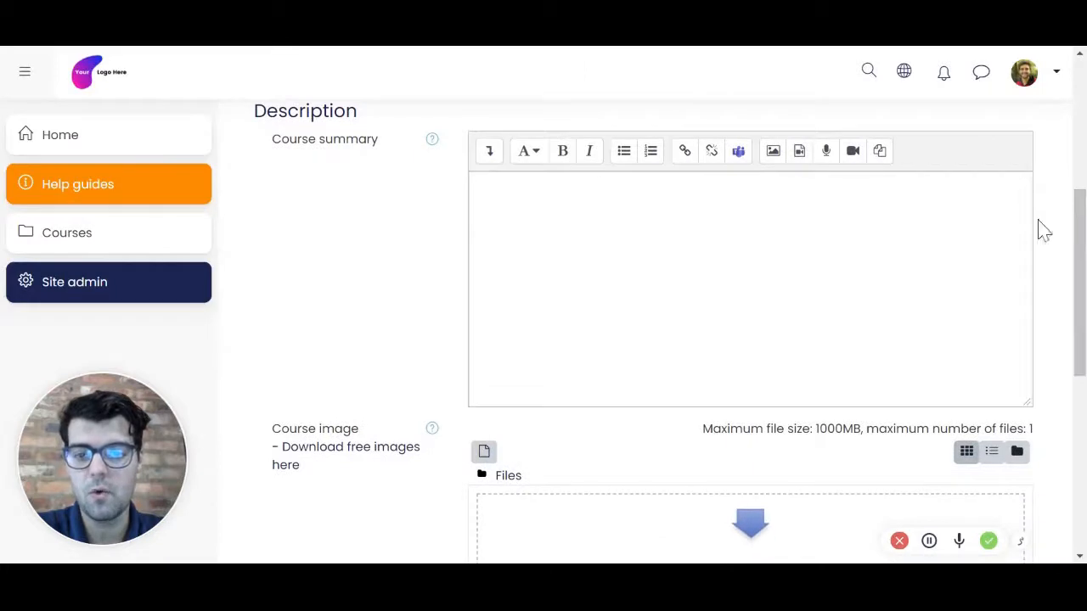
pyautogui.click(756, 247)
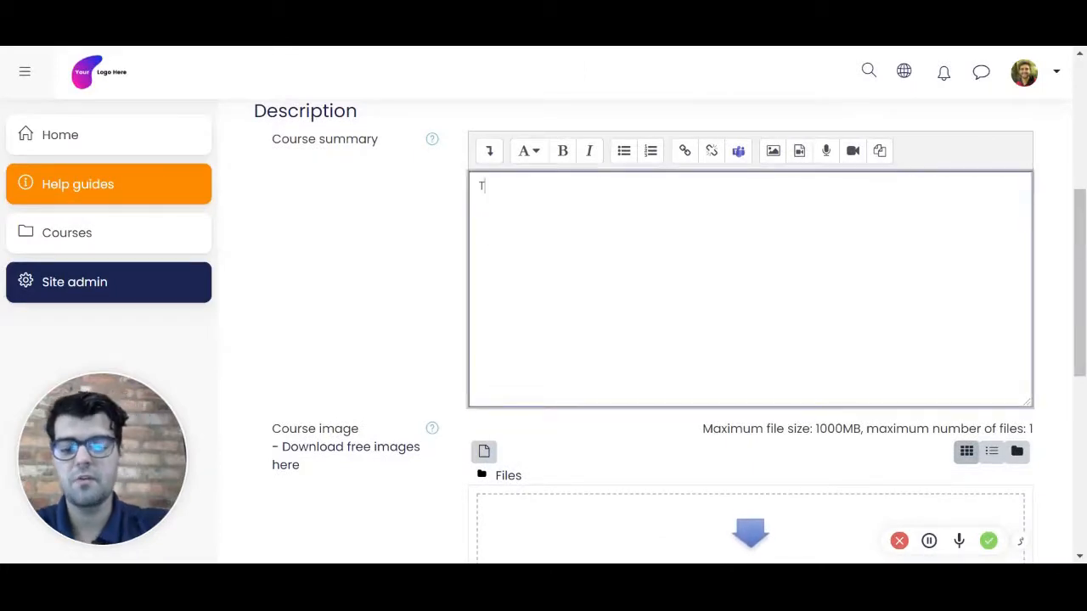
pyautogui.write('This')
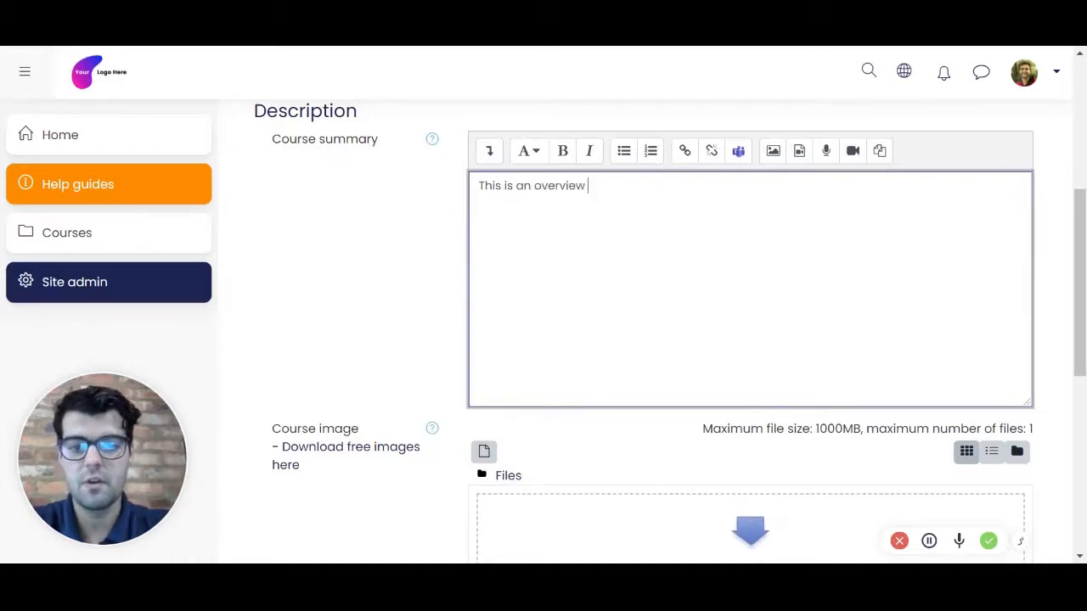
pyautogui.write('is an overview of New Demo Course:')
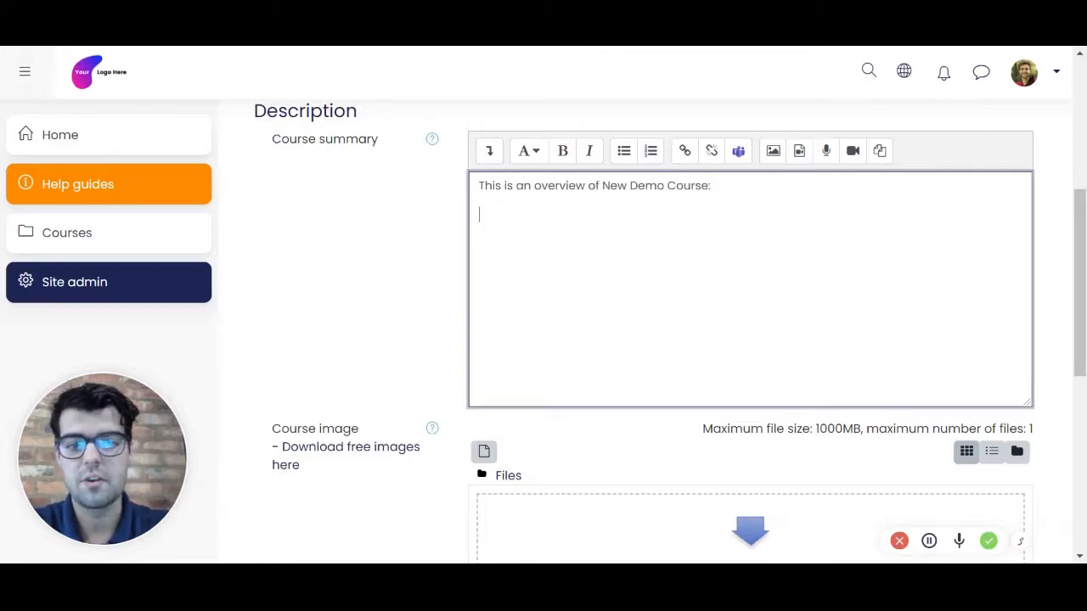
# Step: Add a bulleted list with the items "Topic 1" and "Topic 2" below the summary's opening line, and show the editor's additional formatting tools
pyautogui.click(625, 150)
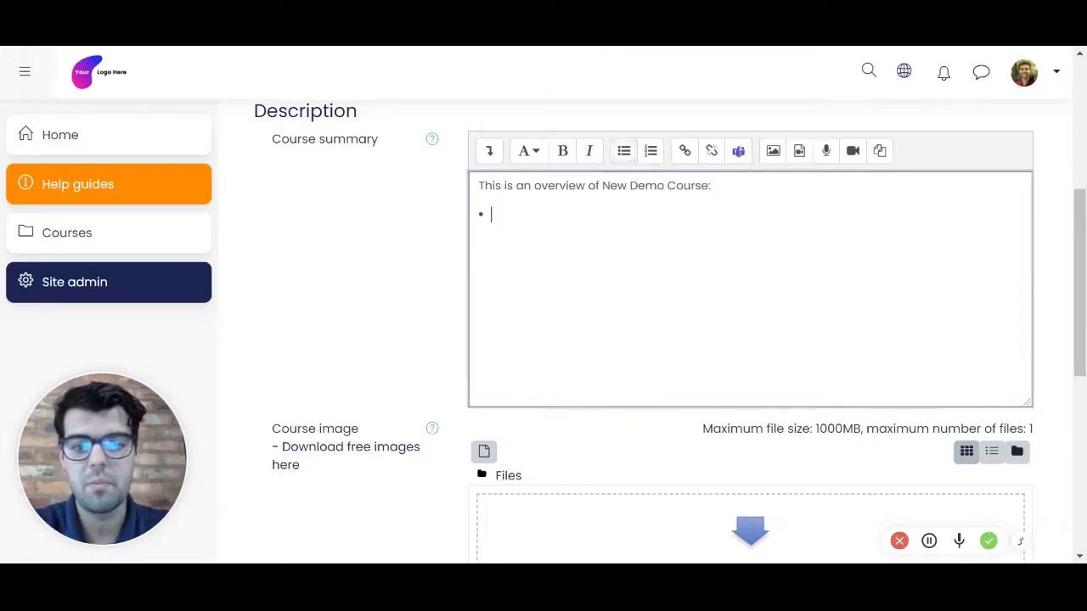
pyautogui.write('Topic ')
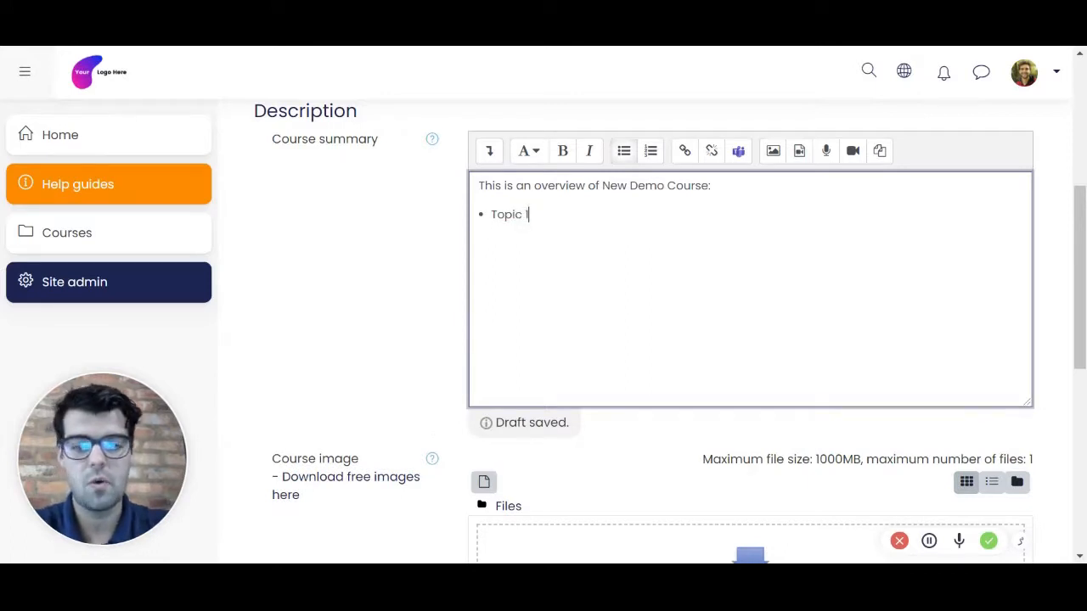
pyautogui.write('1')
pyautogui.click(489, 150)
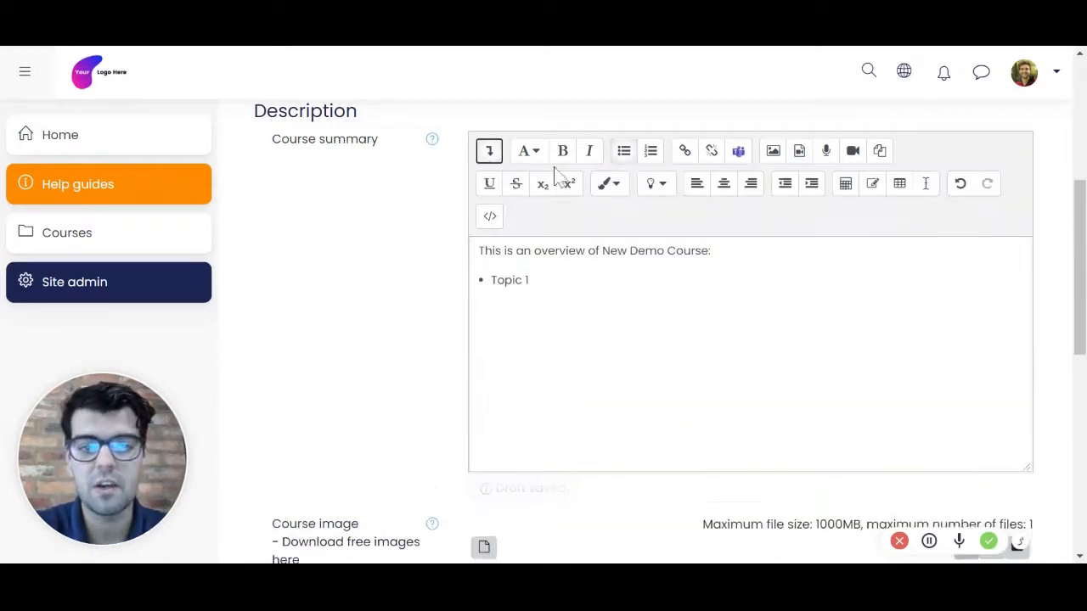
pyautogui.press('Return')
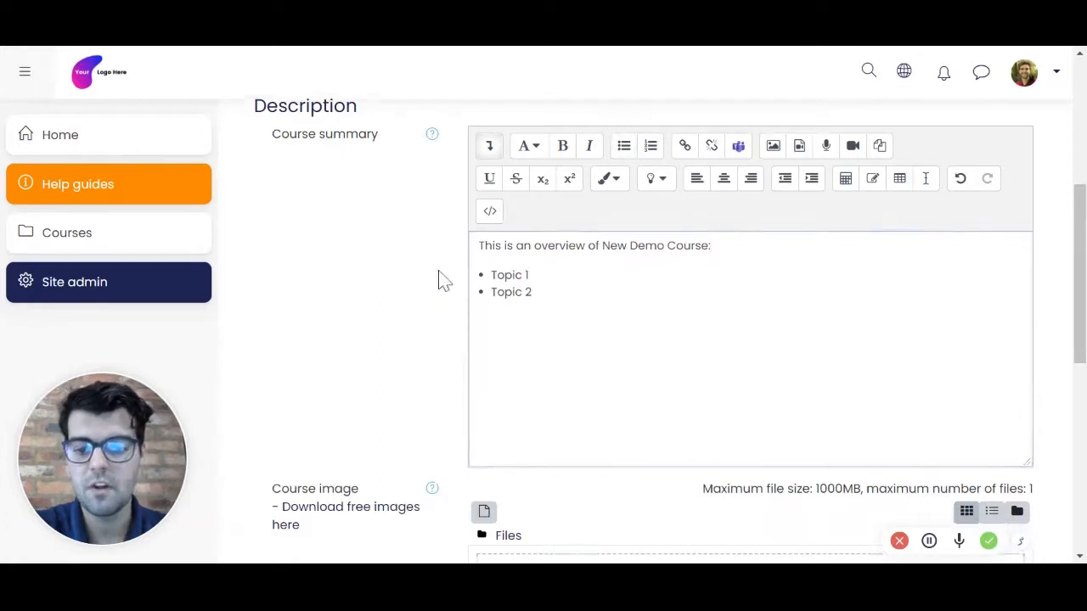
# Step: Save the new course without a course image and proceed from its enrolled users page to the course content
pyautogui.scroll(-4, 439, 280)
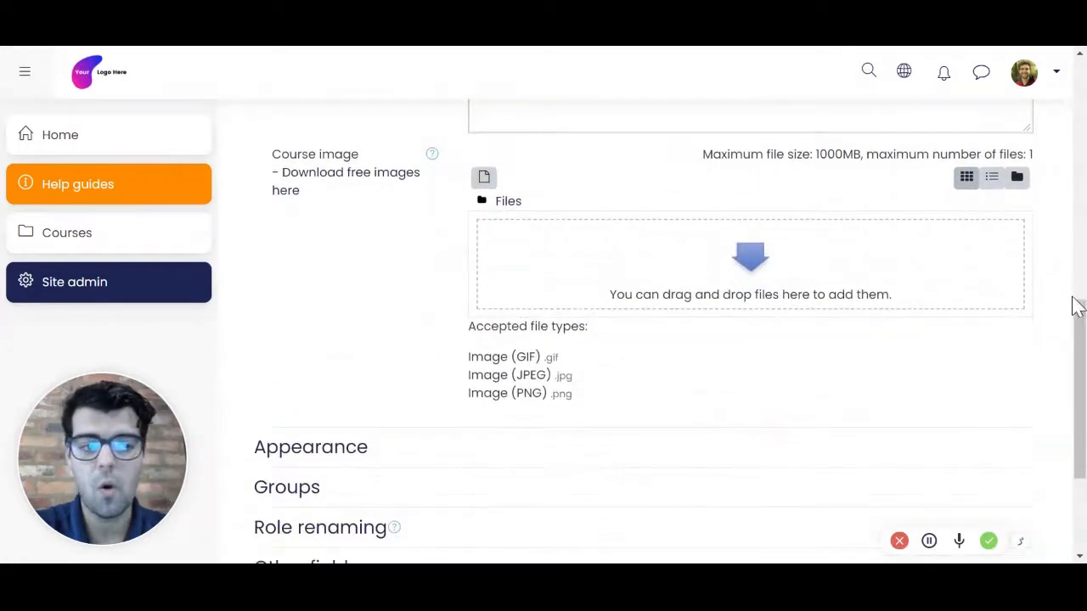
pyautogui.moveTo(1079, 331); pyautogui.dragTo(1083, 346)
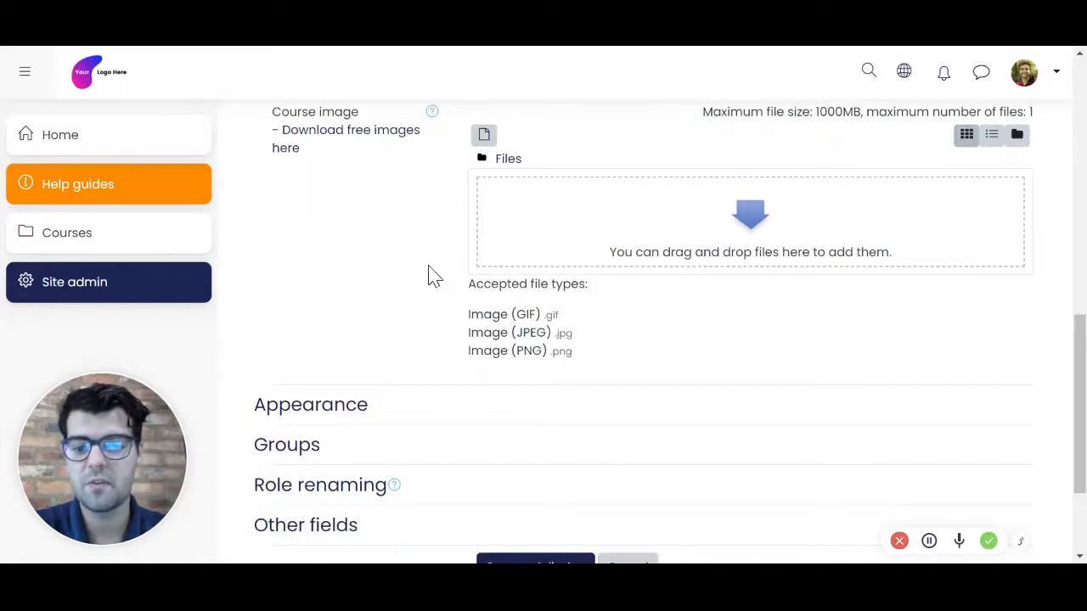
pyautogui.scroll(-2, 357, 364)
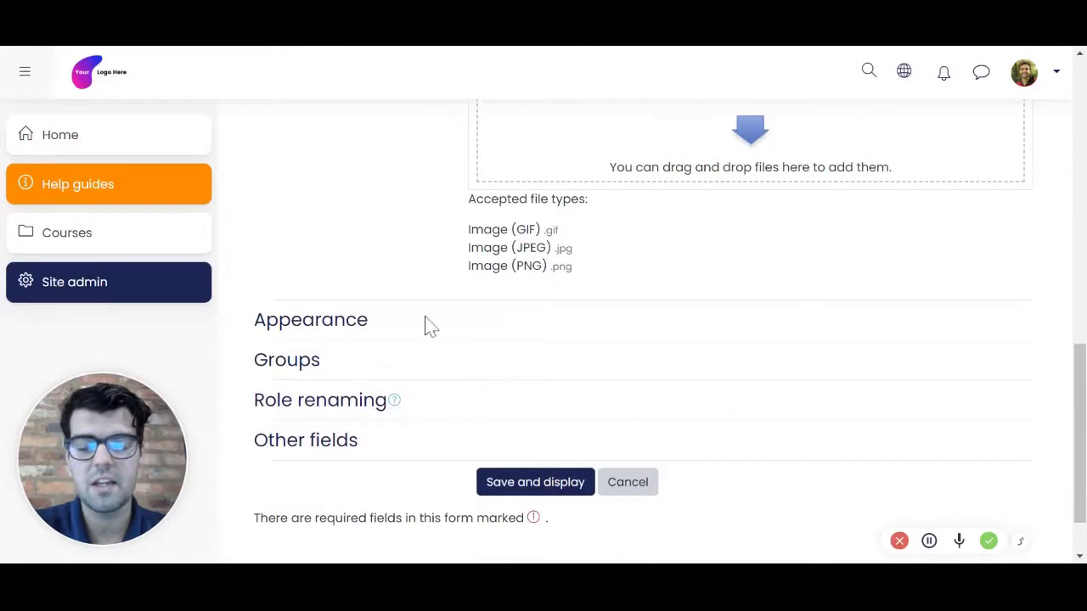
pyautogui.click(528, 491)
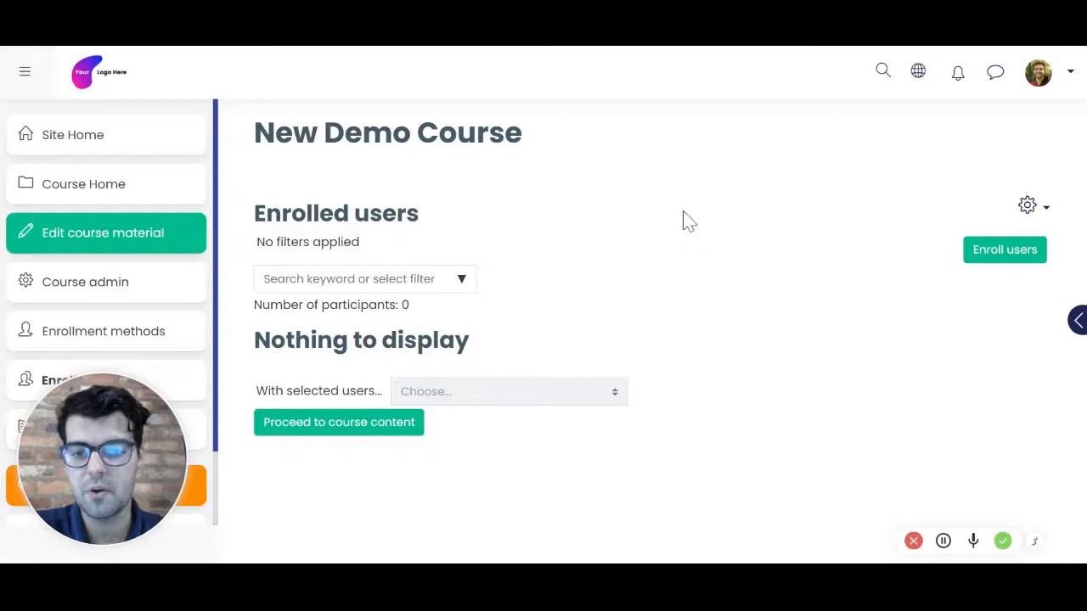
pyautogui.click(335, 428)
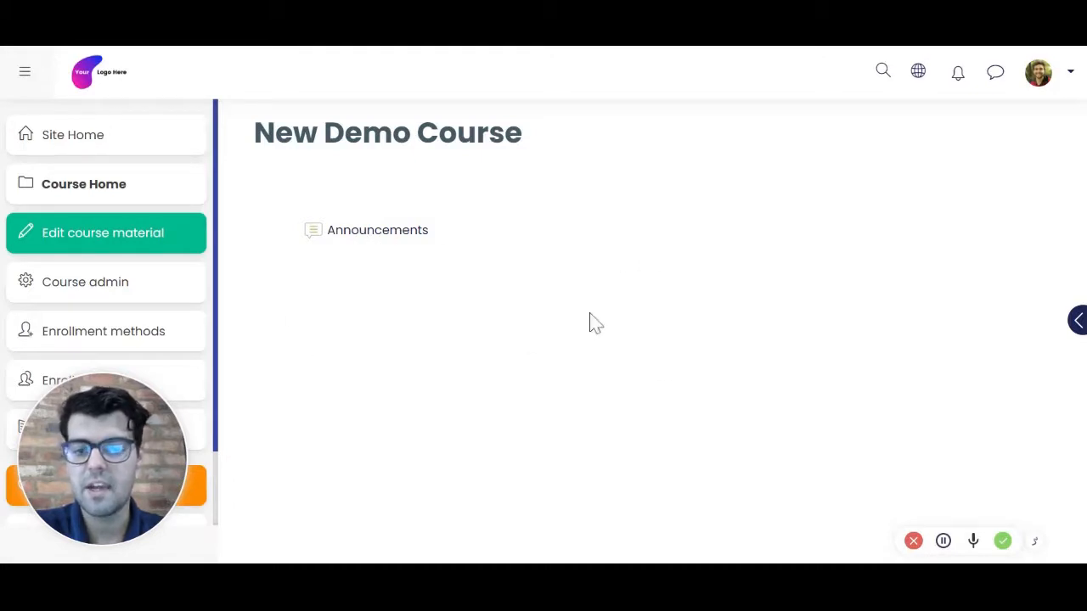
# Step: Turn on editing of the course material and add 3 topic sections to the course
pyautogui.click(117, 243)
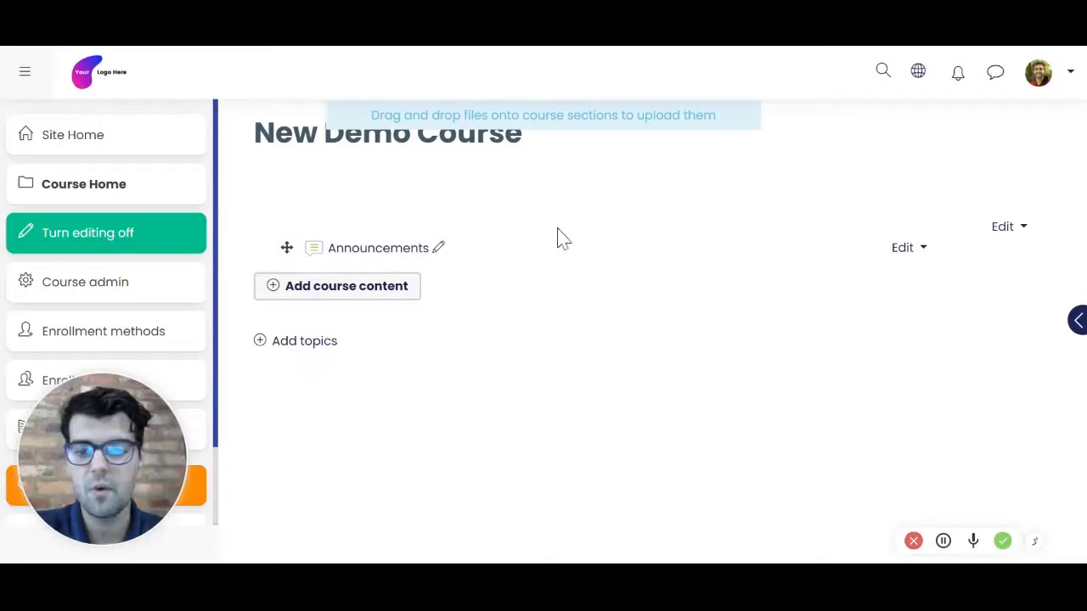
pyautogui.click(300, 348)
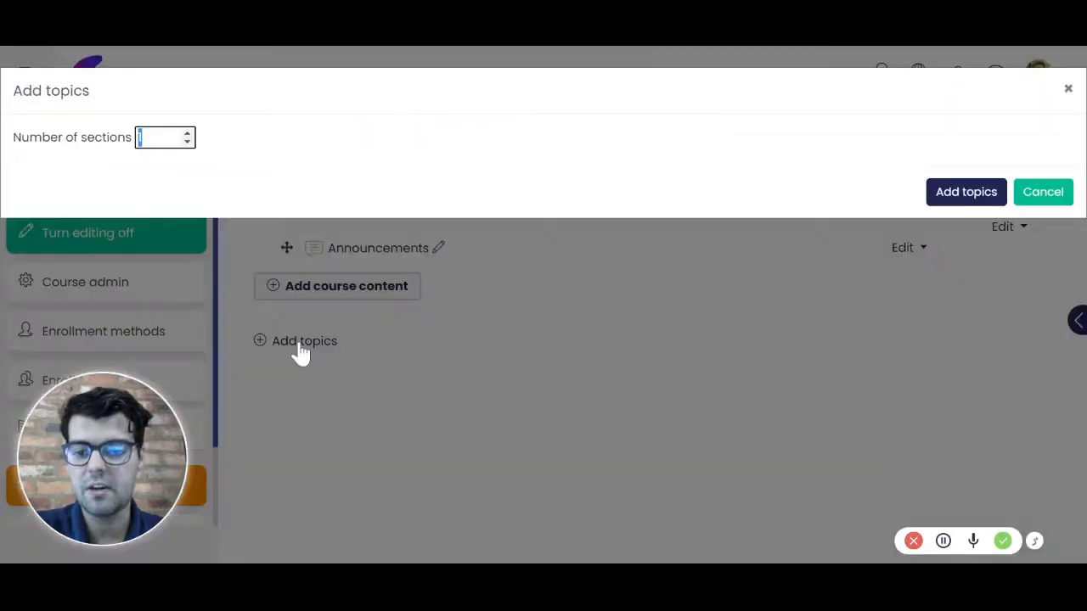
pyautogui.doubleClick(188, 135)
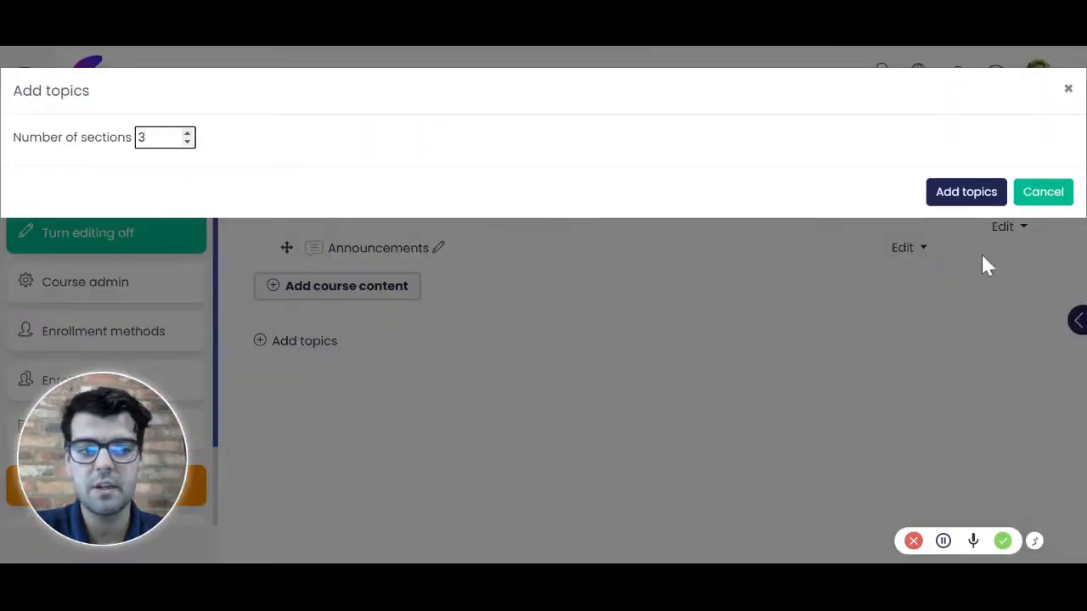
pyautogui.click(955, 200)
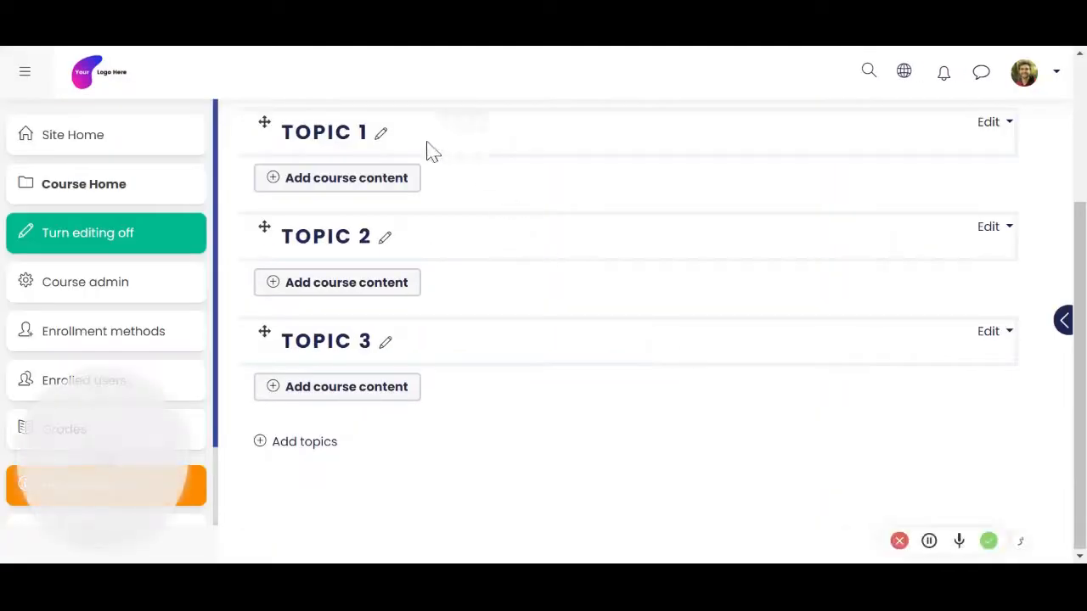
# Step: Rename the Topic 1 section as "Introduction" and the Topic 2 section as "Module 1"
pyautogui.scroll(2, 558, 272)
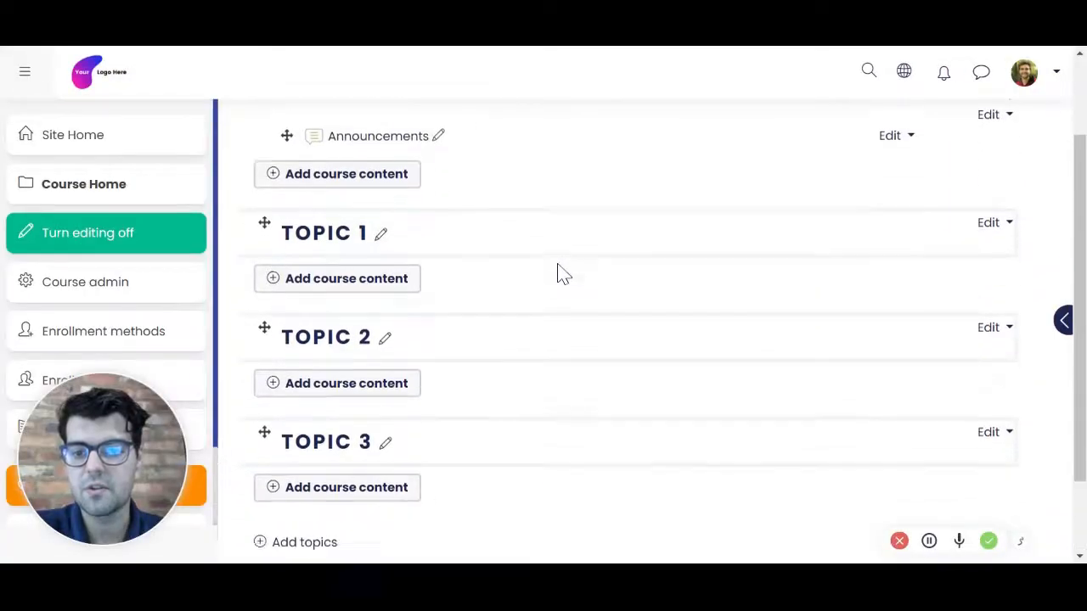
pyautogui.scroll(-1, 558, 272)
pyautogui.click(381, 224)
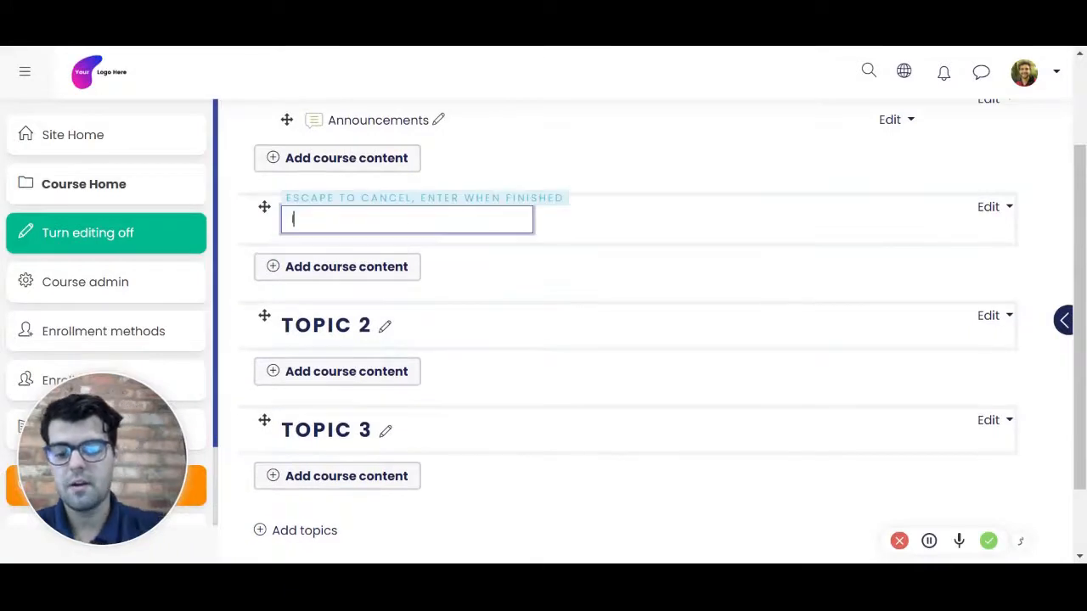
pyautogui.write('Introduction')
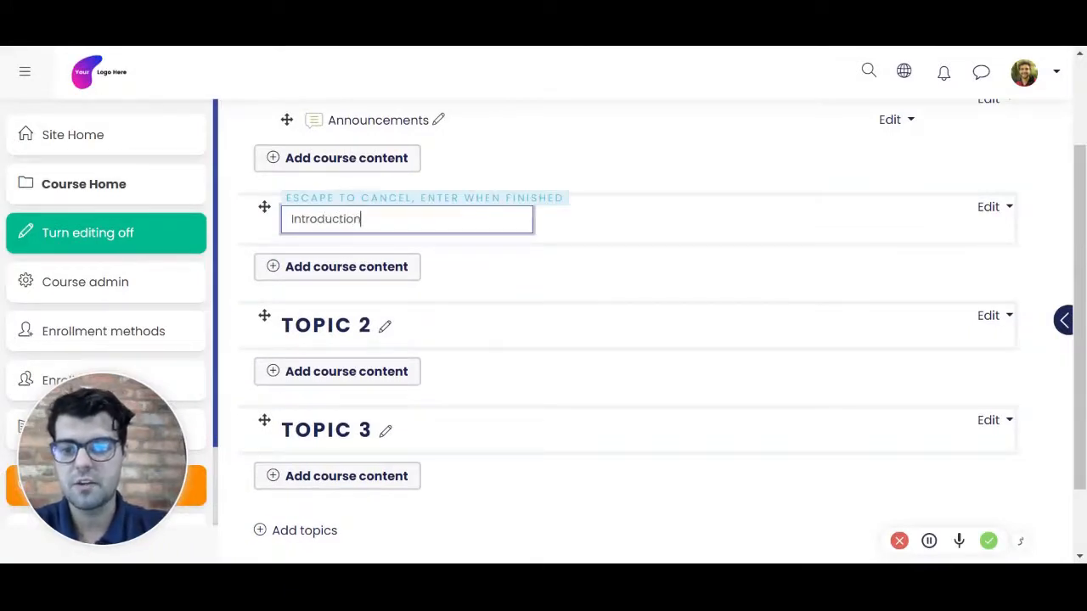
pyautogui.press('Return')
pyautogui.click(385, 325)
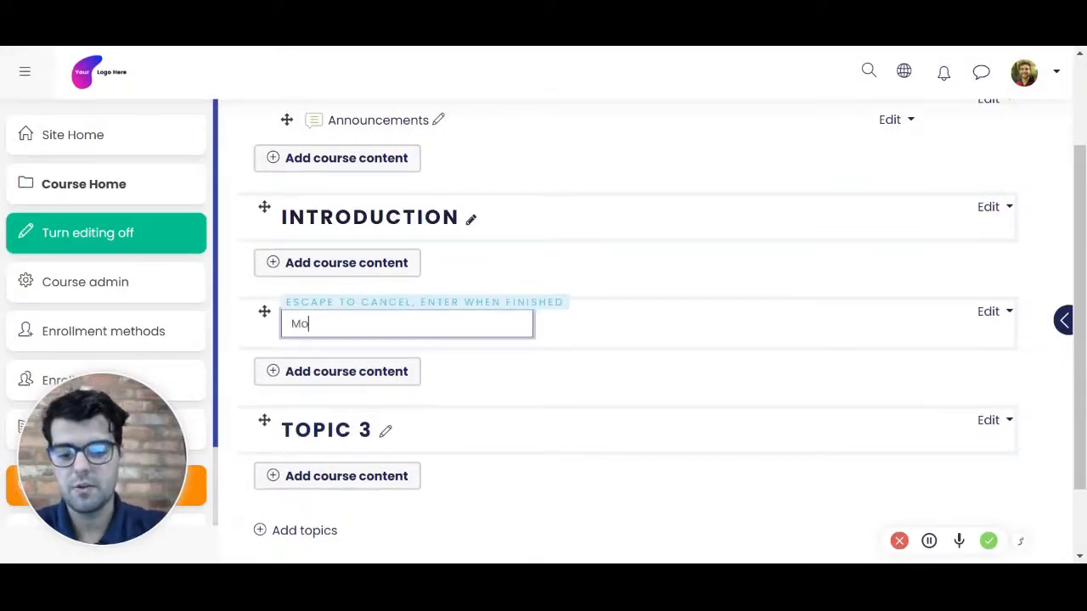
pyautogui.write('Module 1')
pyautogui.press('Return')
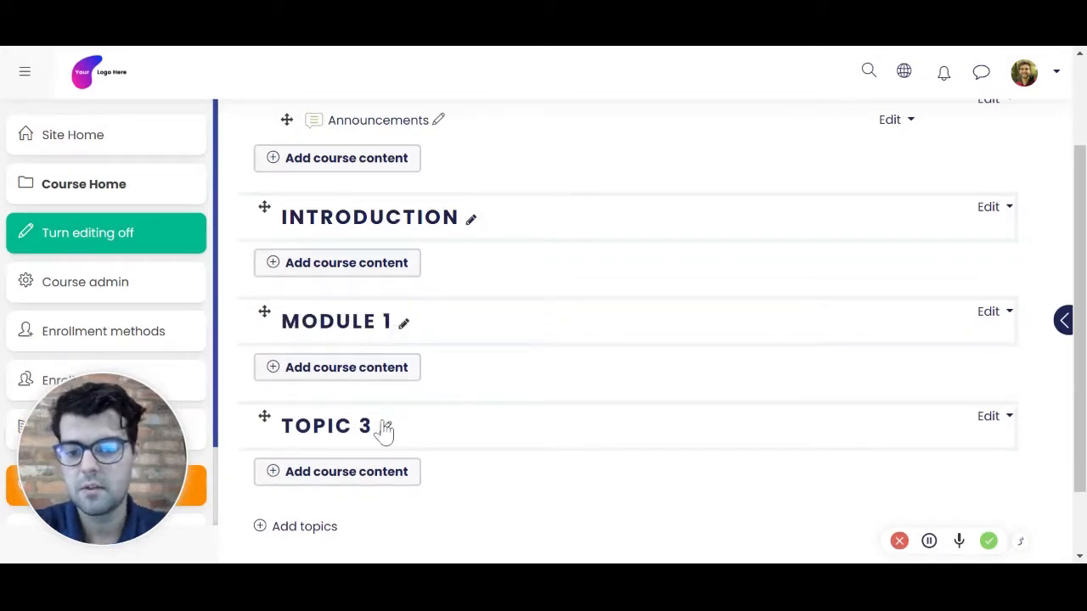
# Step: Rename the Topic 3 section as "Module 2"
pyautogui.click(385, 431)
pyautogui.write('Module')
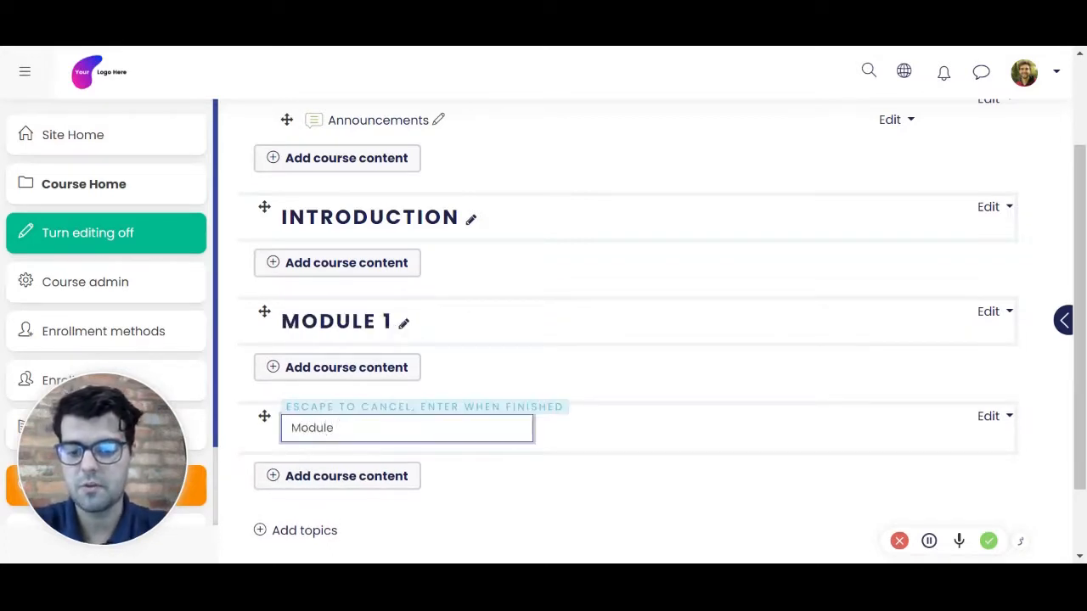
pyautogui.write(' 2')
pyautogui.press('Return')
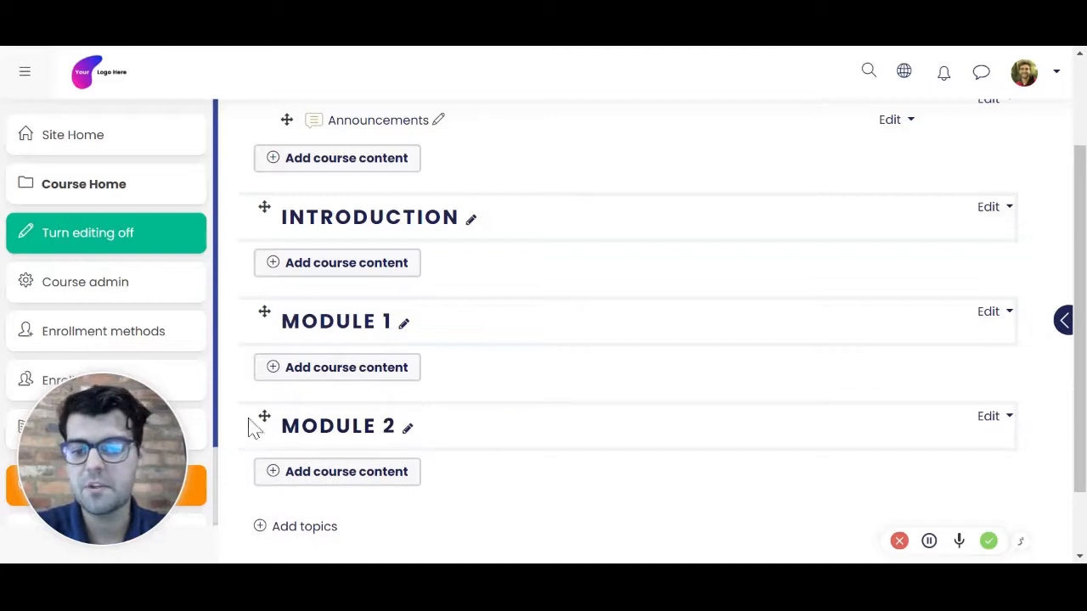
pyautogui.moveTo(265, 416); pyautogui.dragTo(286, 430)
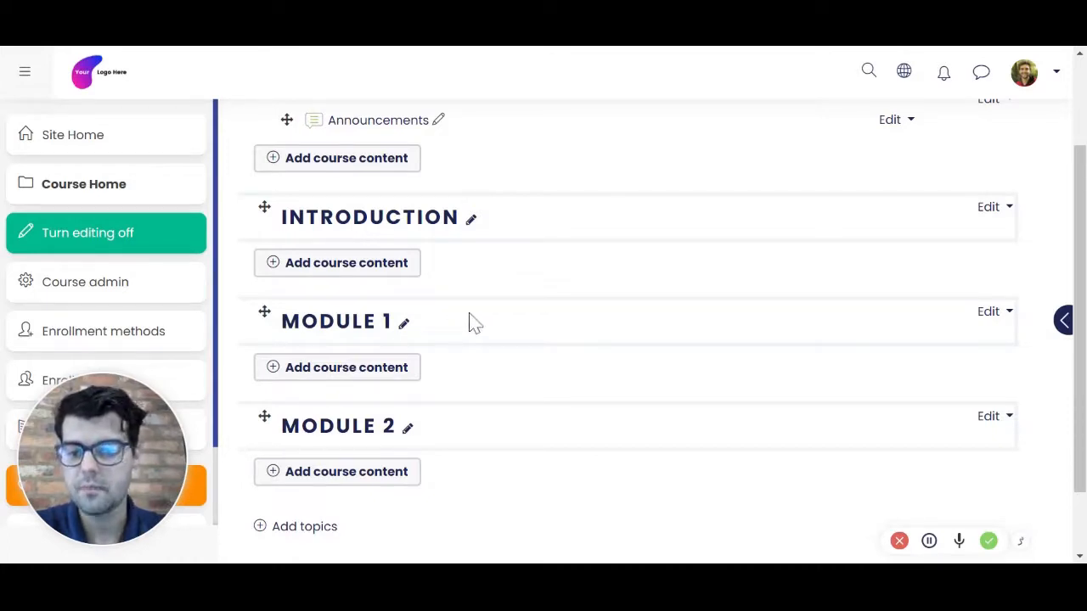
# Step: Open the content chooser for the Module 1 section and examine the activity types from Assignment through Interactive Content
pyautogui.click(338, 374)
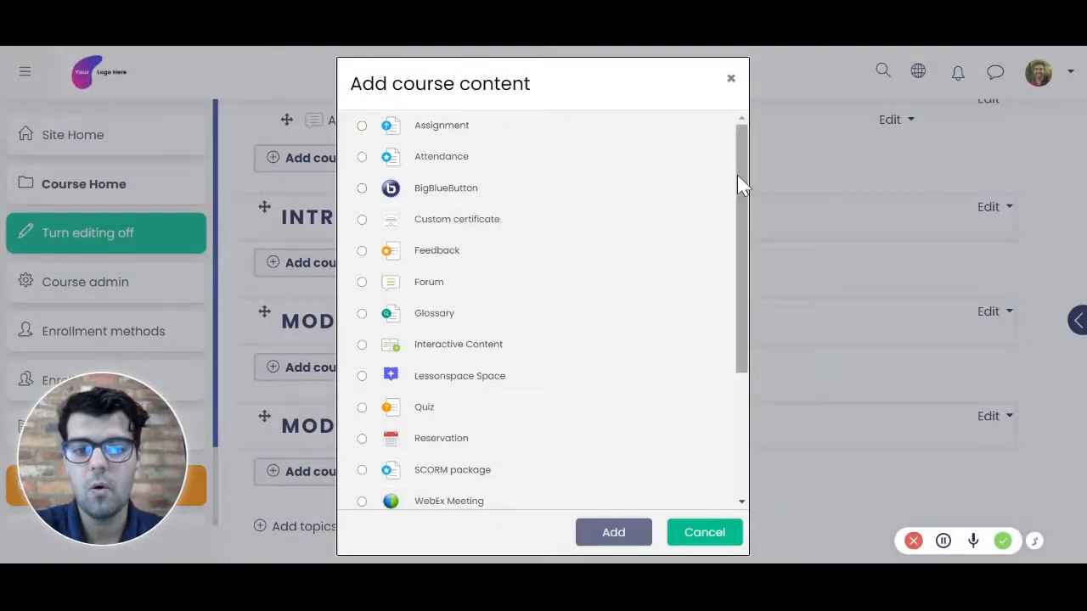
pyautogui.moveTo(739, 182)
pyautogui.mouseDown()
pyautogui.moveTo(745, 313)
pyautogui.moveTo(738, 175)
pyautogui.moveTo(735, 184)
pyautogui.mouseUp()
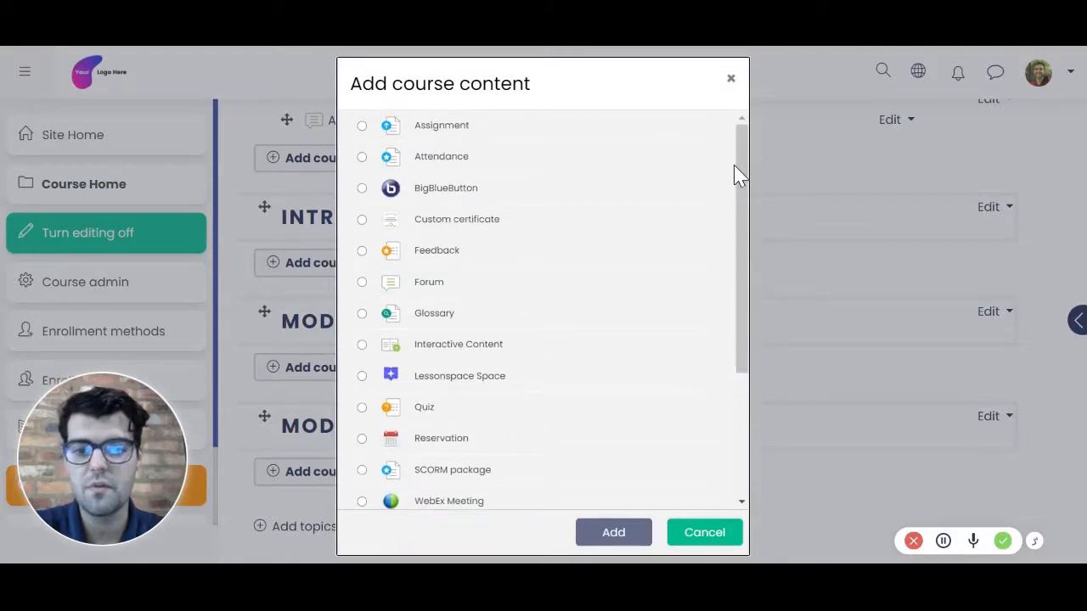
pyautogui.click(466, 133)
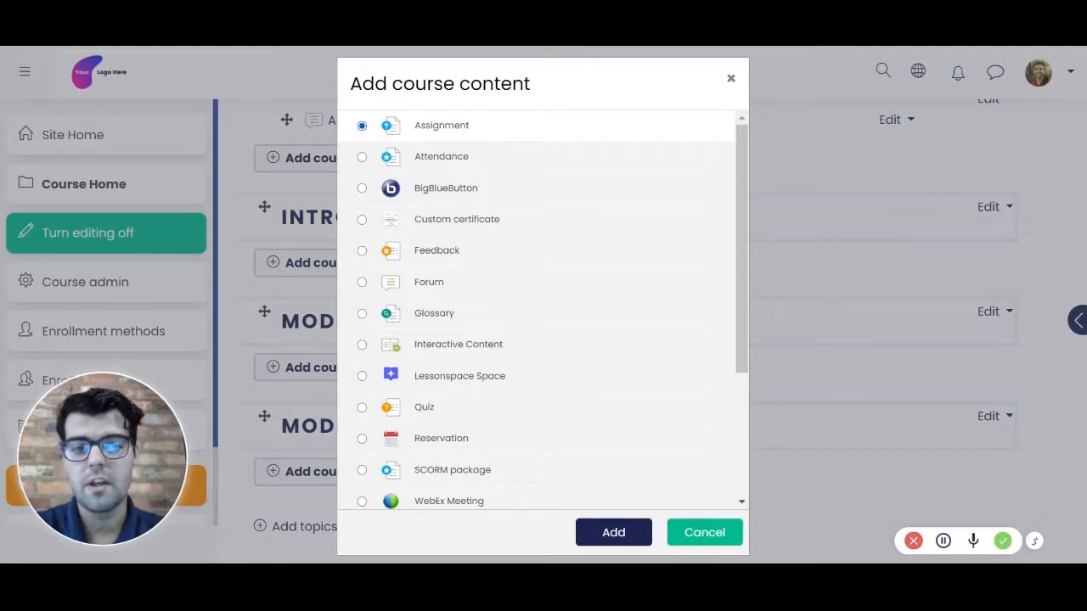
pyautogui.click(473, 166)
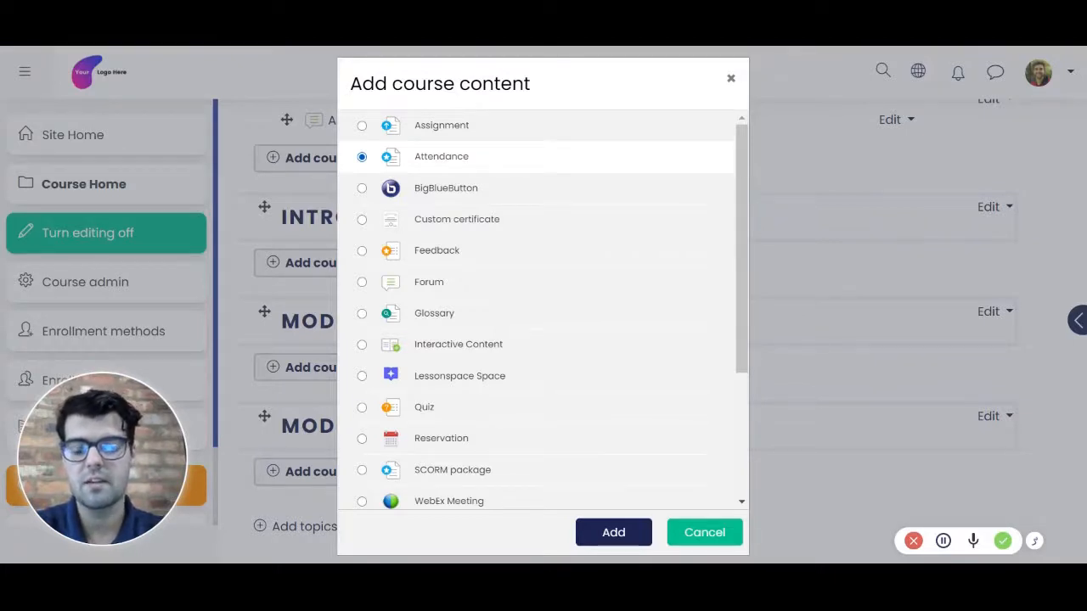
pyautogui.click(468, 192)
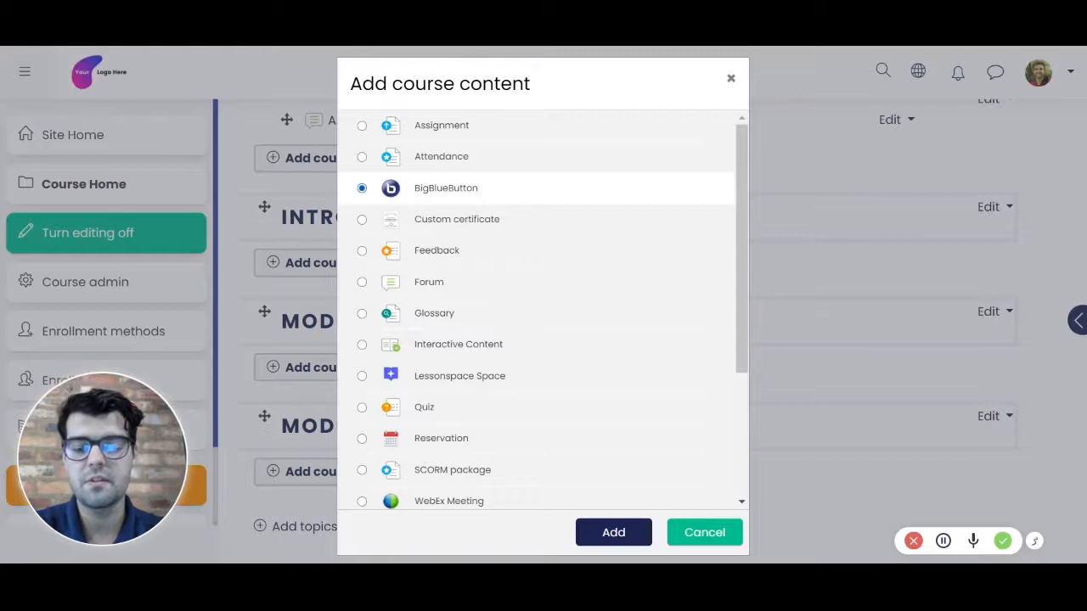
pyautogui.click(475, 224)
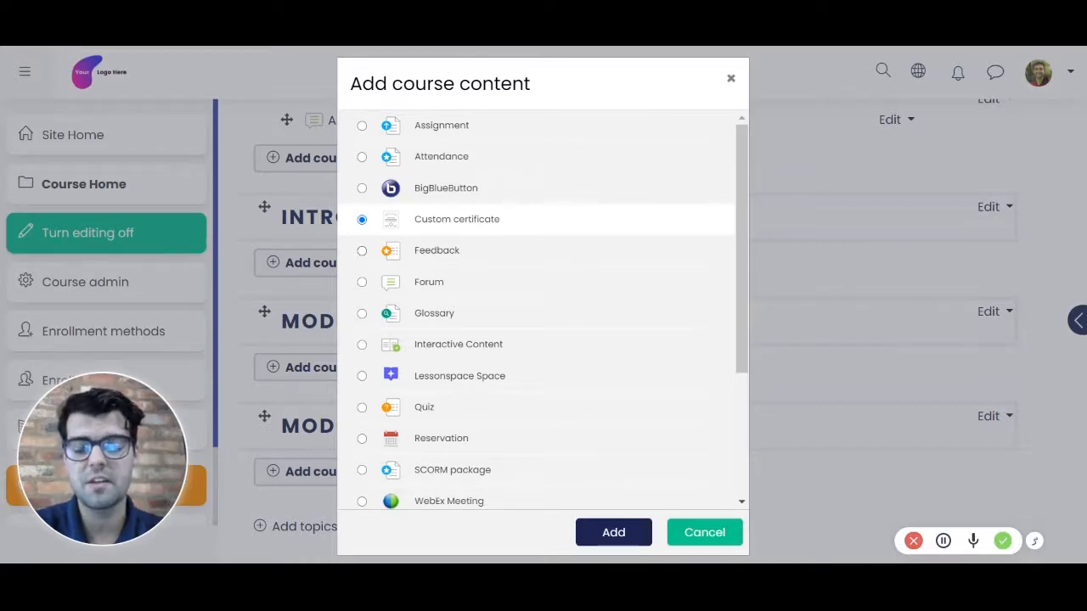
pyautogui.click(501, 255)
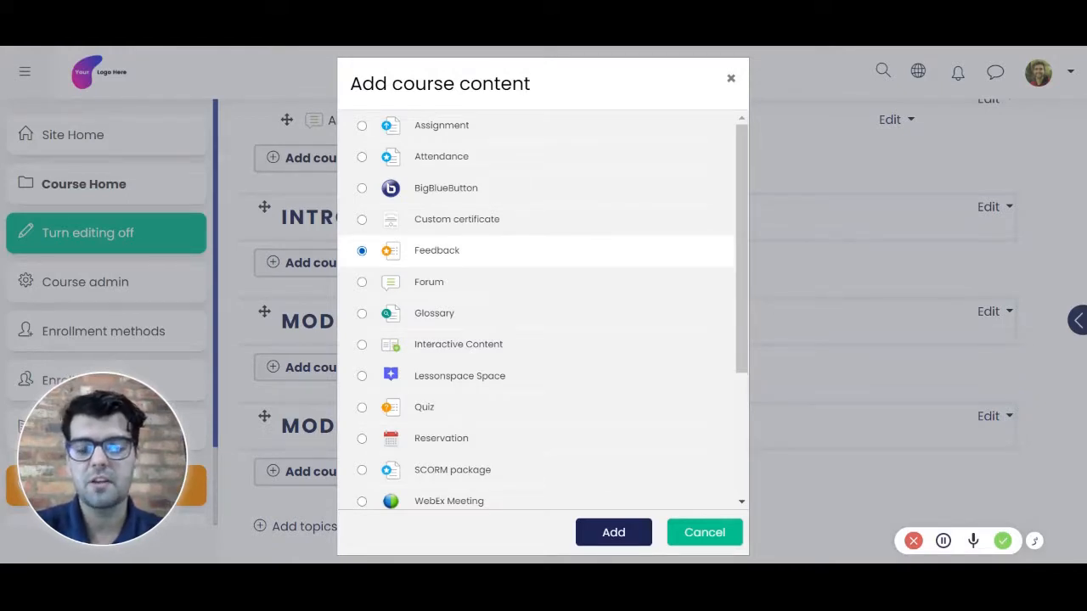
pyautogui.click(479, 290)
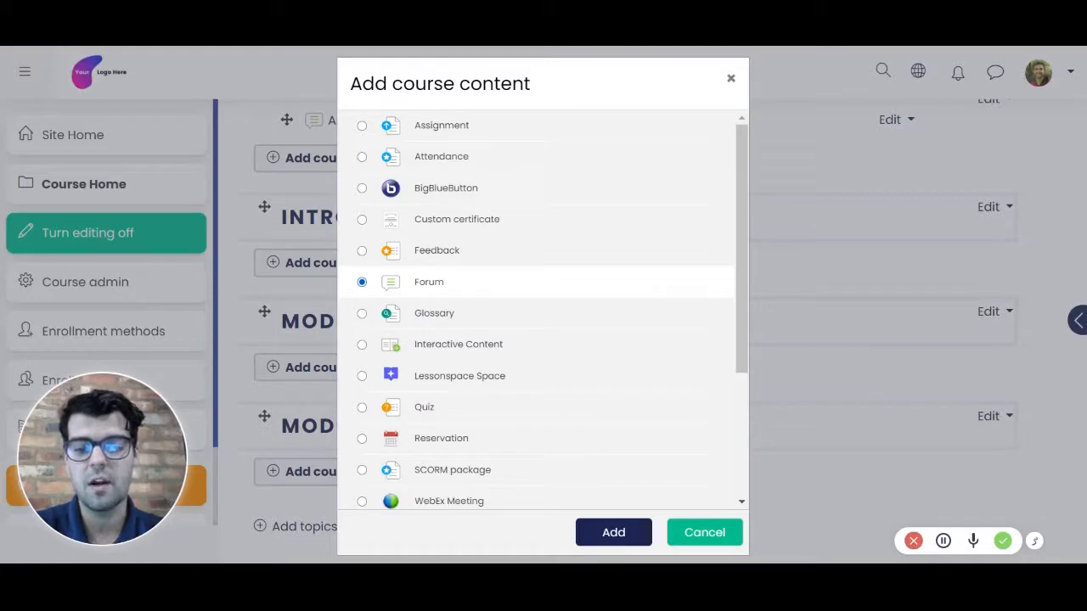
pyautogui.click(454, 319)
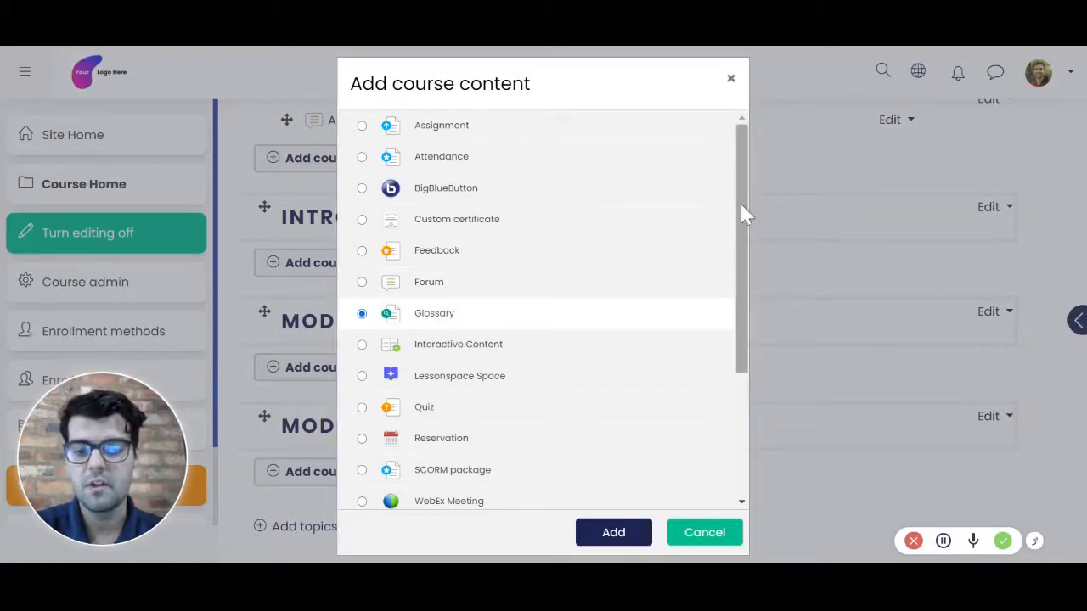
pyautogui.click(470, 350)
pyautogui.moveTo(744, 236); pyautogui.dragTo(716, 357)
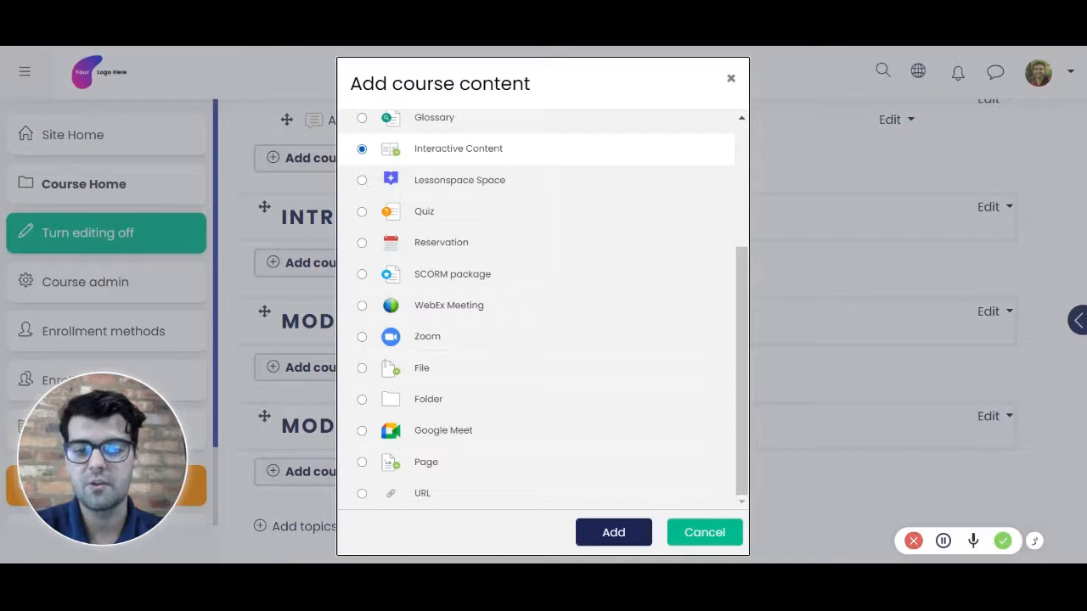
# Step: Examine the remaining content types from Lessonspace Space through URL, including Quiz, SCORM package, the meeting tools, File, Folder and Page
pyautogui.click(476, 185)
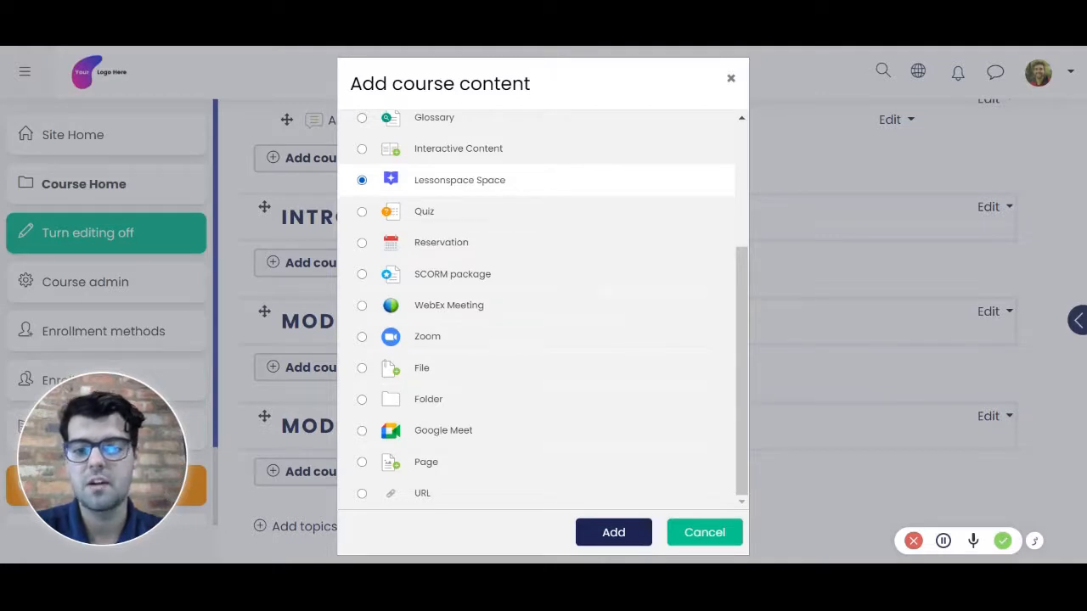
pyautogui.click(536, 216)
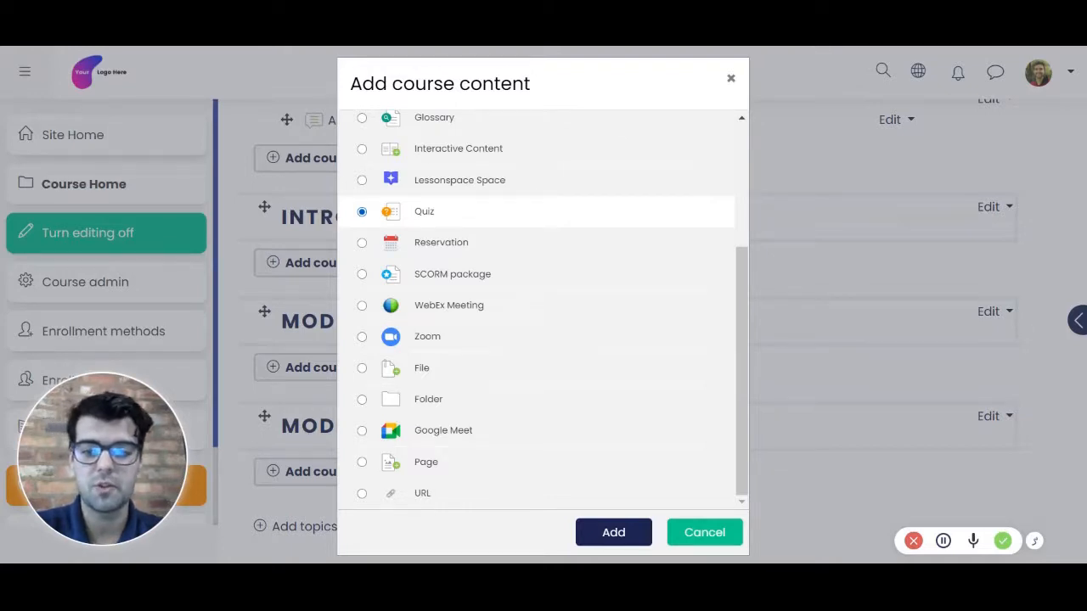
pyautogui.click(514, 248)
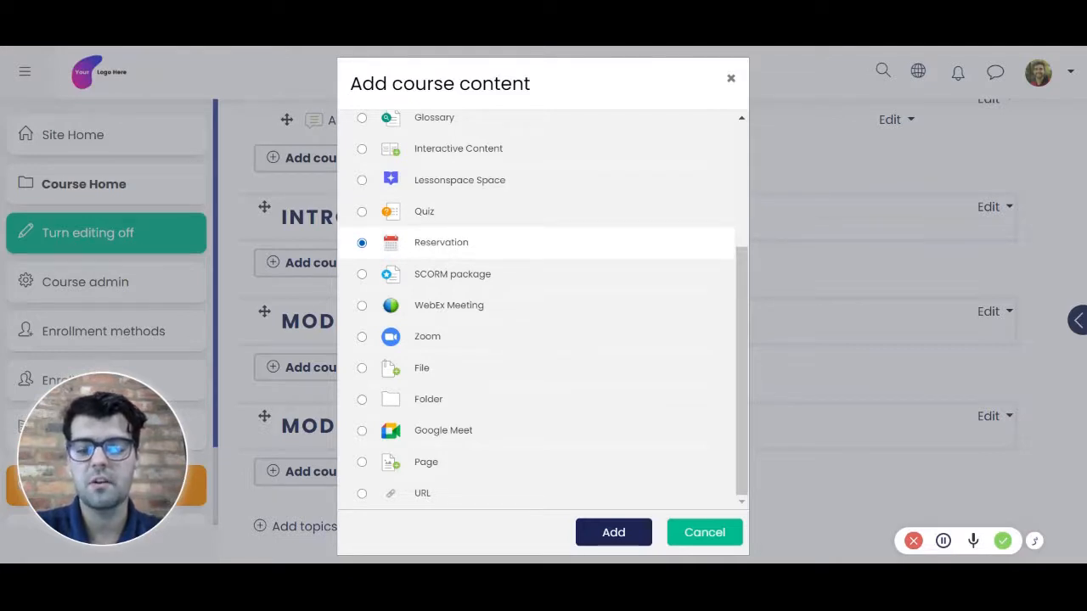
pyautogui.click(514, 276)
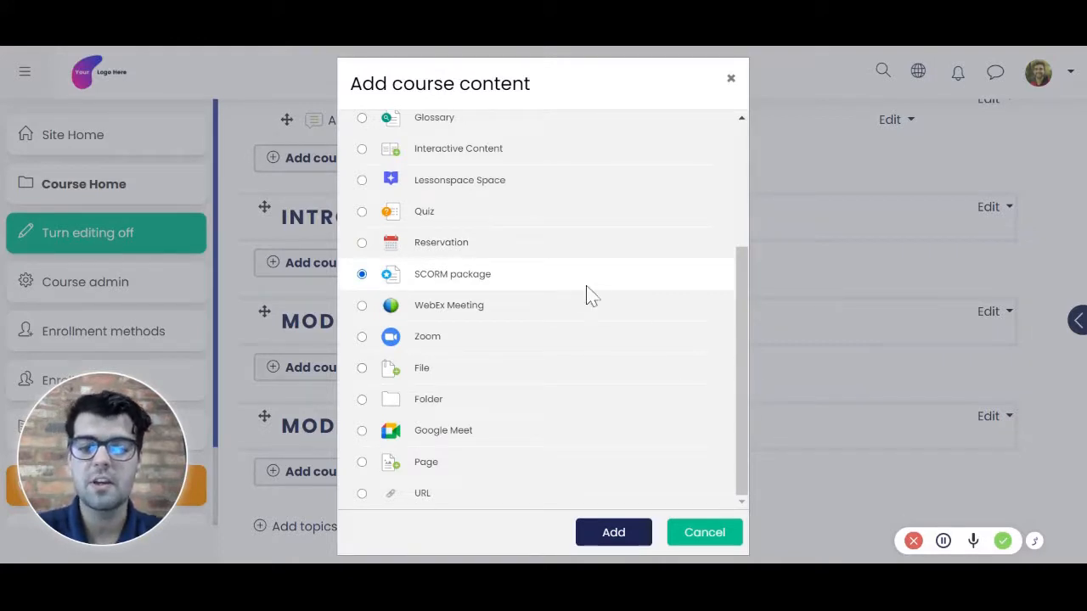
pyautogui.click(501, 316)
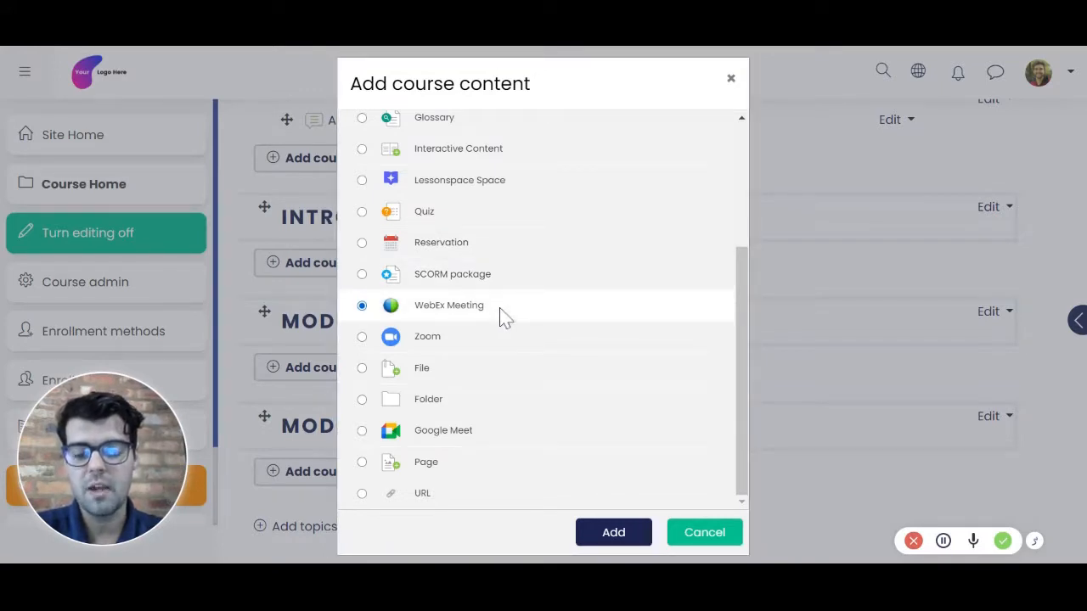
pyautogui.click(494, 330)
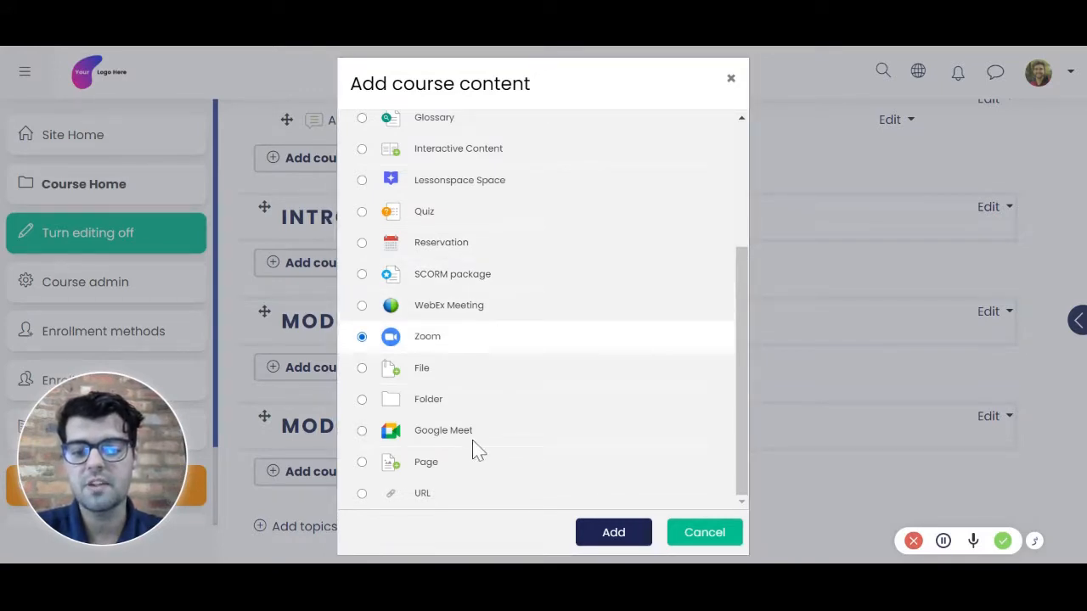
pyautogui.click(474, 441)
pyautogui.click(467, 321)
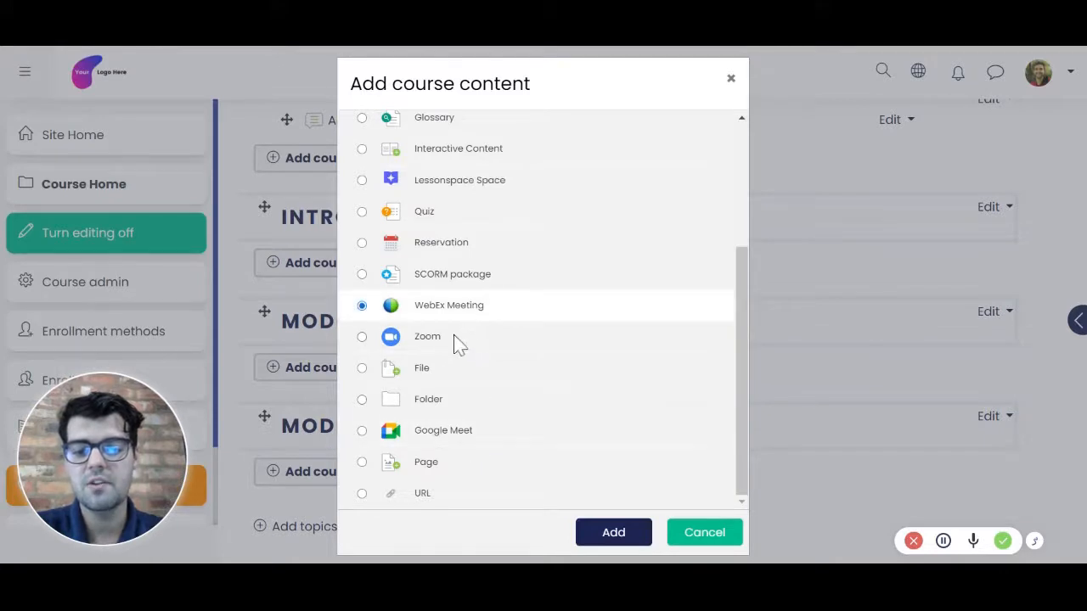
pyautogui.click(457, 342)
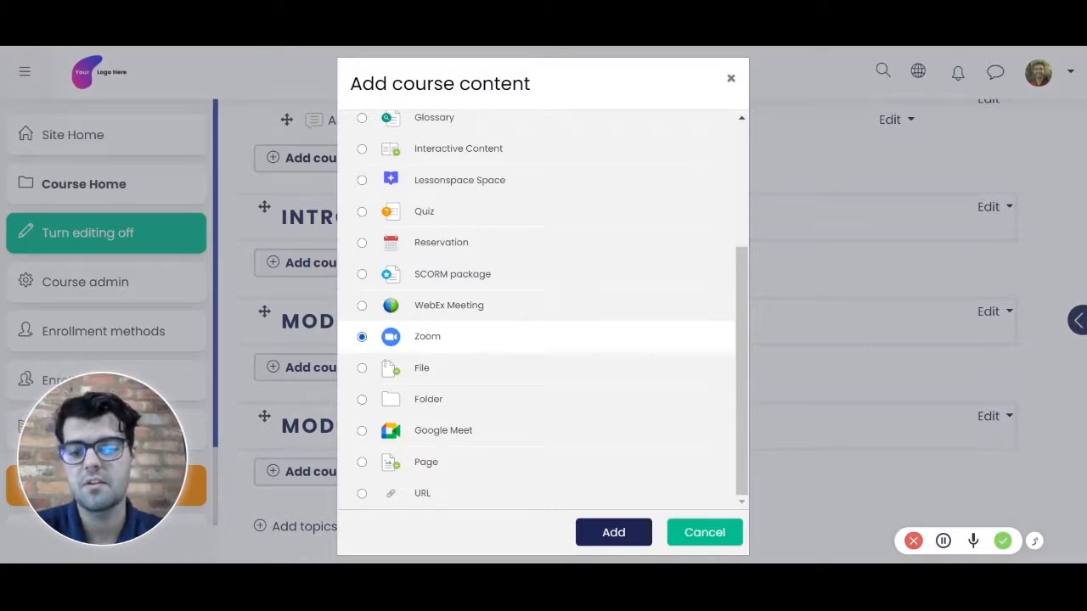
pyautogui.click(441, 378)
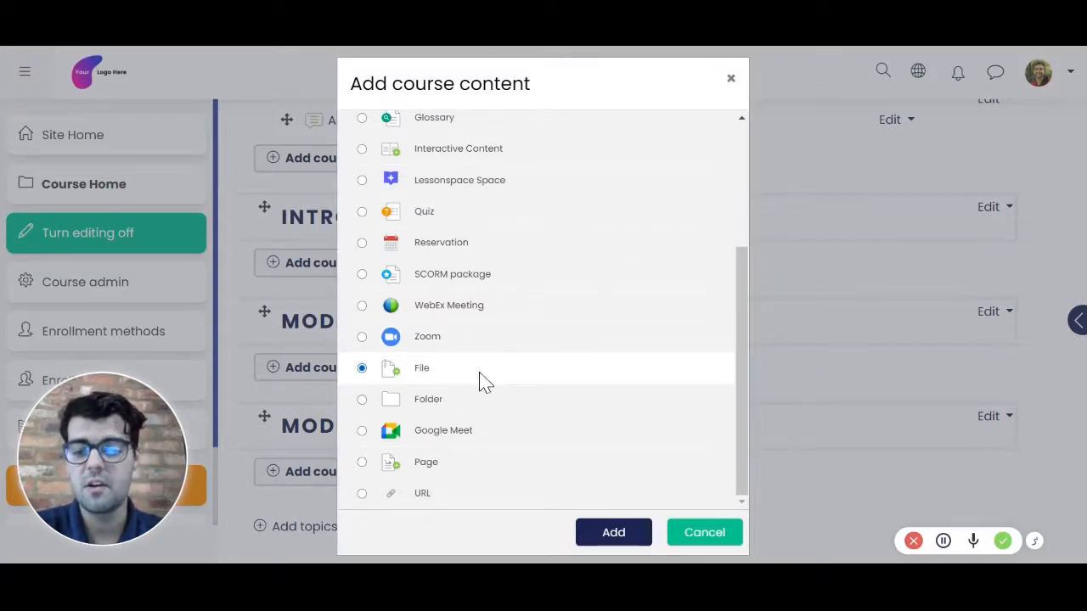
pyautogui.click(467, 404)
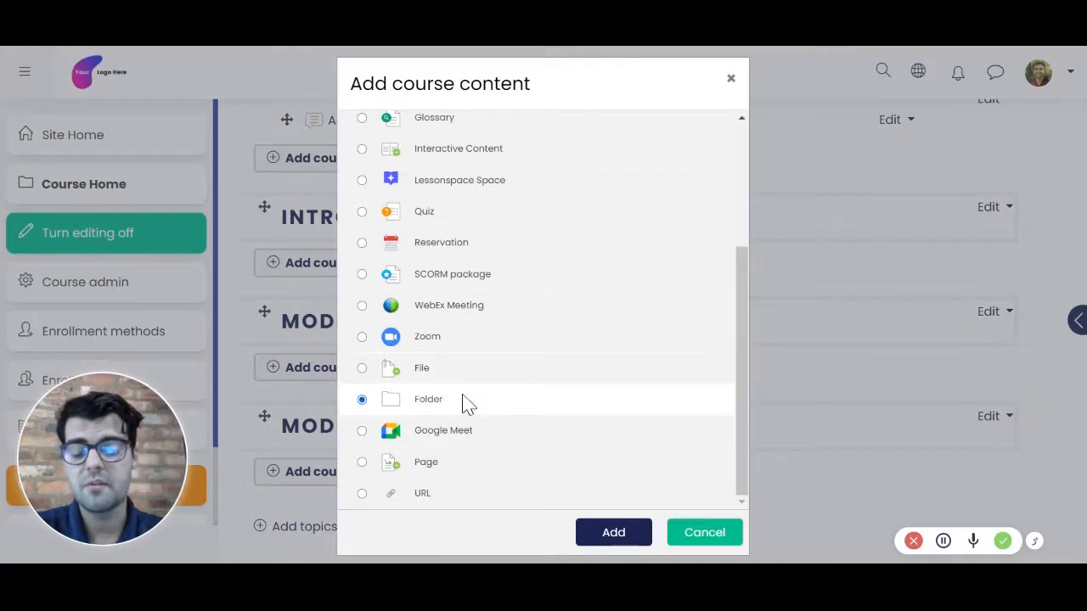
pyautogui.click(470, 472)
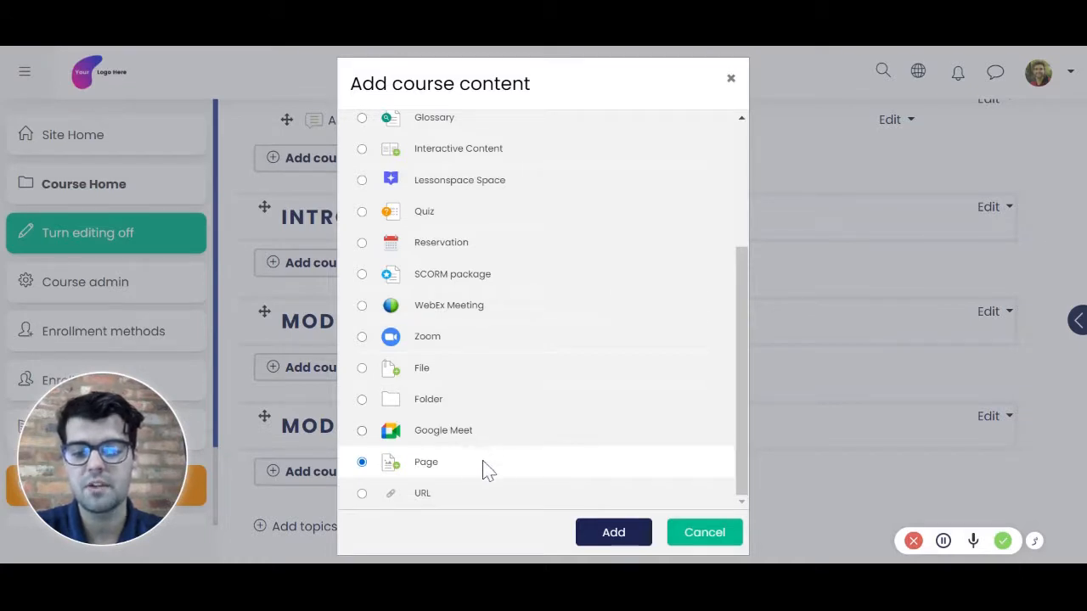
pyautogui.click(446, 497)
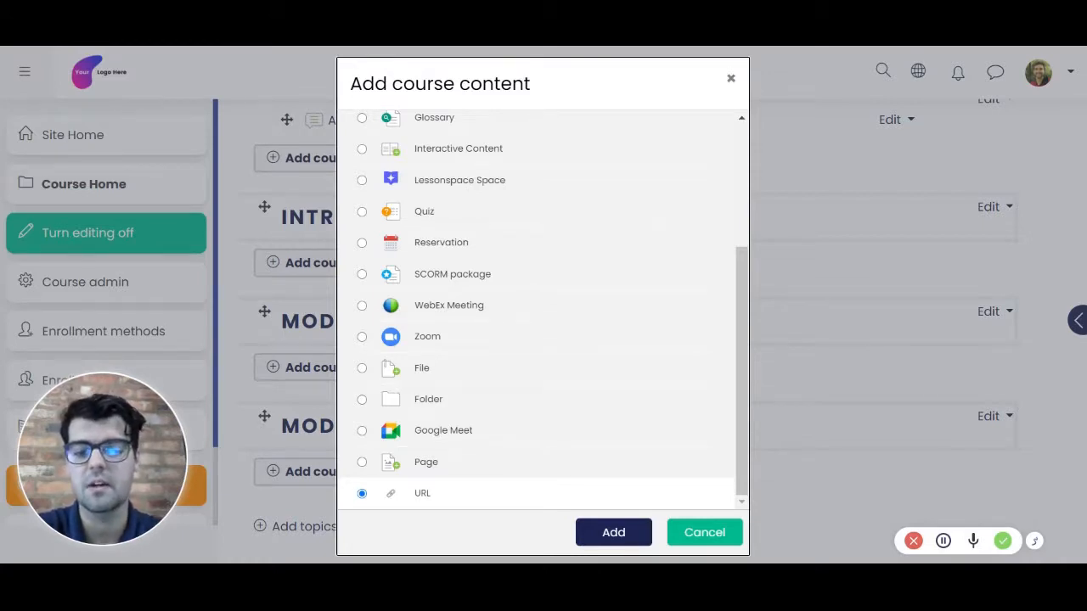
# Step: Add a Page to the Module 1 section and name it "Youtube Embed"
pyautogui.click(415, 463)
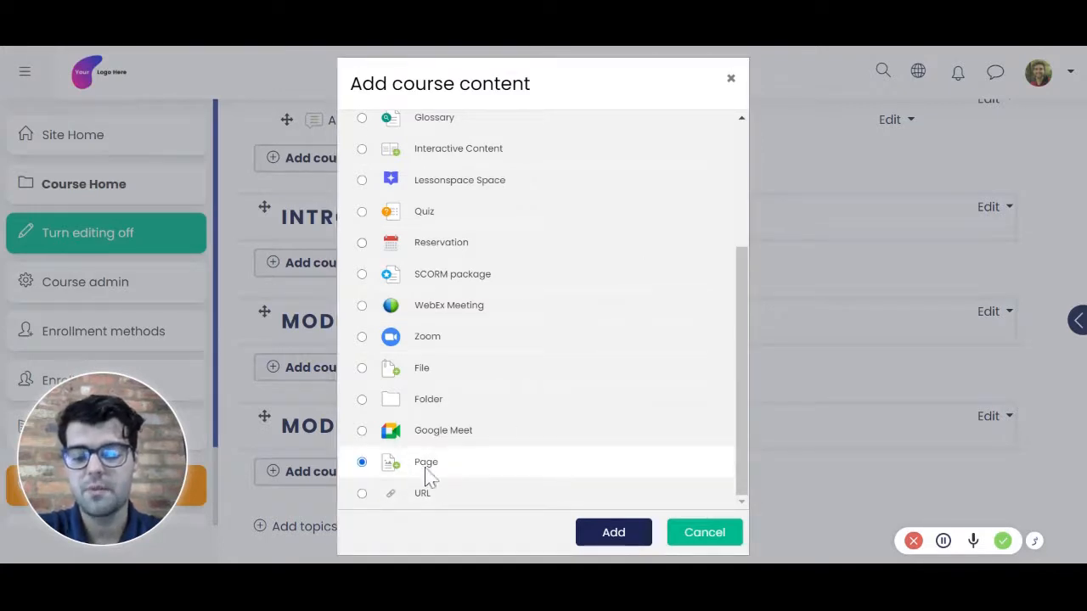
pyautogui.click(615, 532)
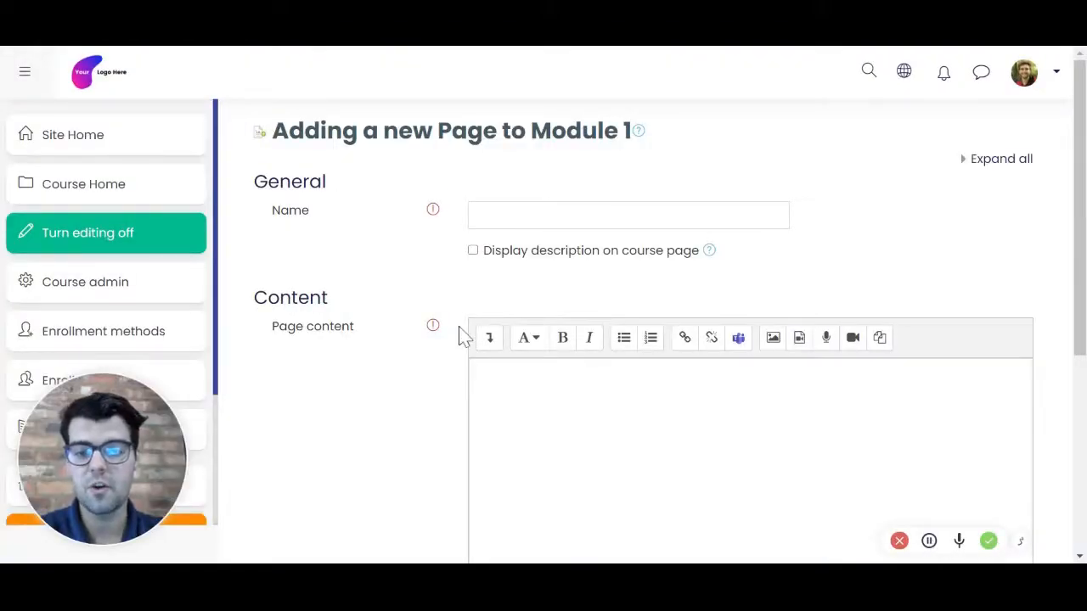
pyautogui.click(480, 215)
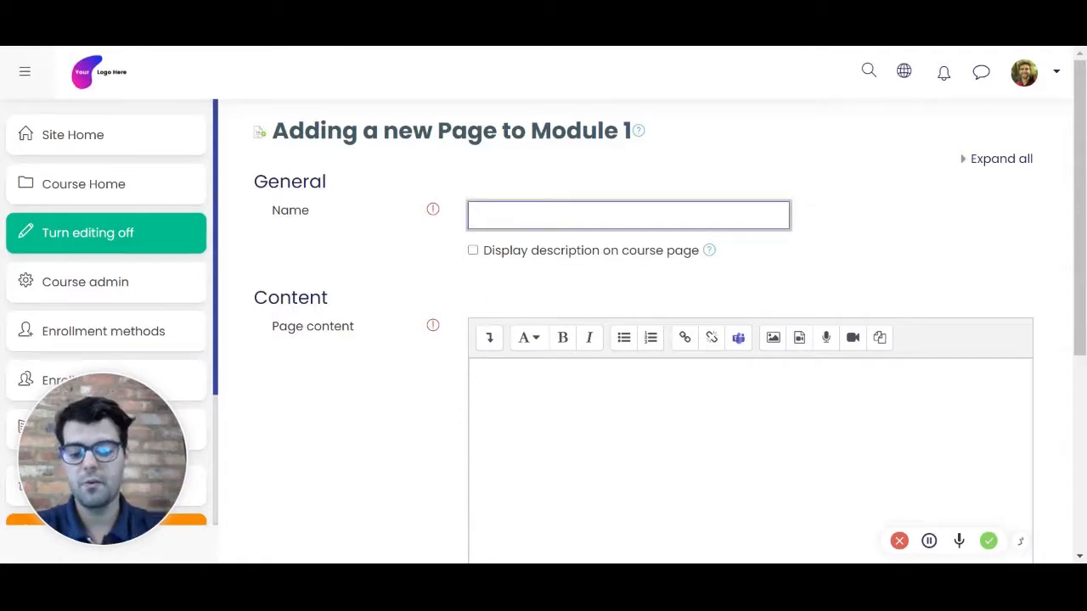
pyautogui.write('you')
pyautogui.press('BackSpace')
pyautogui.press('BackSpace')
pyautogui.press('BackSpace')
pyautogui.write('You')
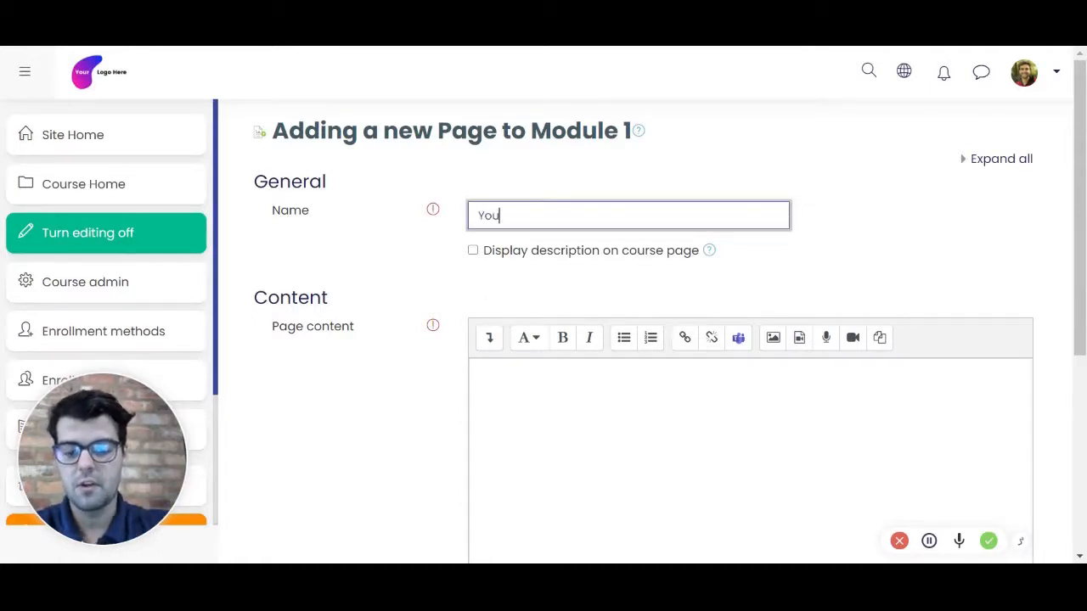
pyautogui.write('tube Em')
pyautogui.press('BackSpace')
pyautogui.press('BackSpace')
pyautogui.write('Em')
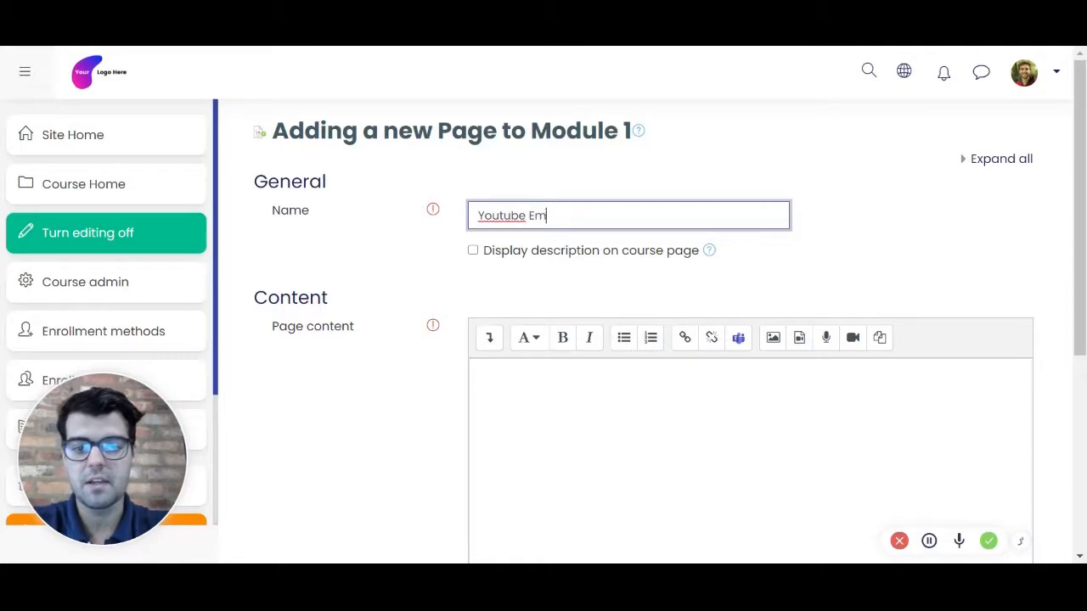
pyautogui.write('bed')
# Step: Show the page content editor's additional formatting tools, view the content's HTML source and return to the visual editor
pyautogui.click(472, 361)
pyautogui.scroll(-1, 404, 289)
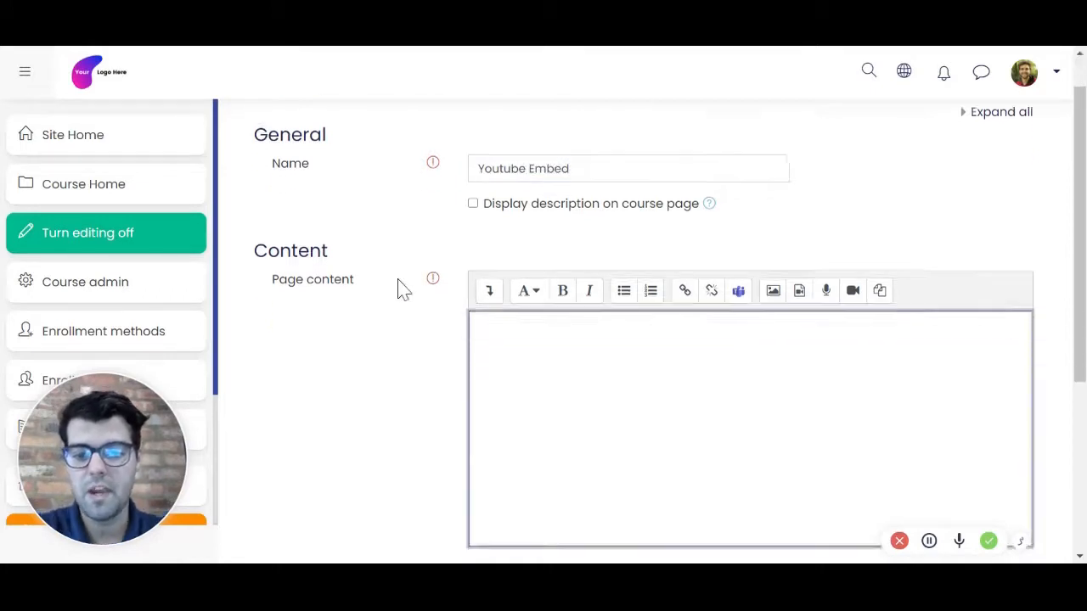
pyautogui.click(490, 254)
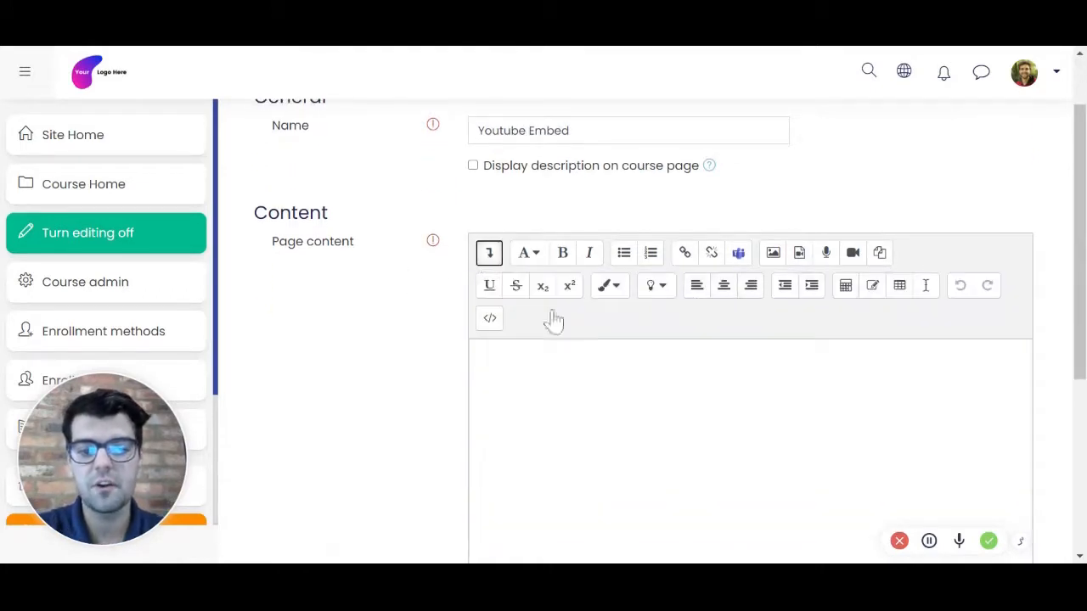
pyautogui.click(568, 375)
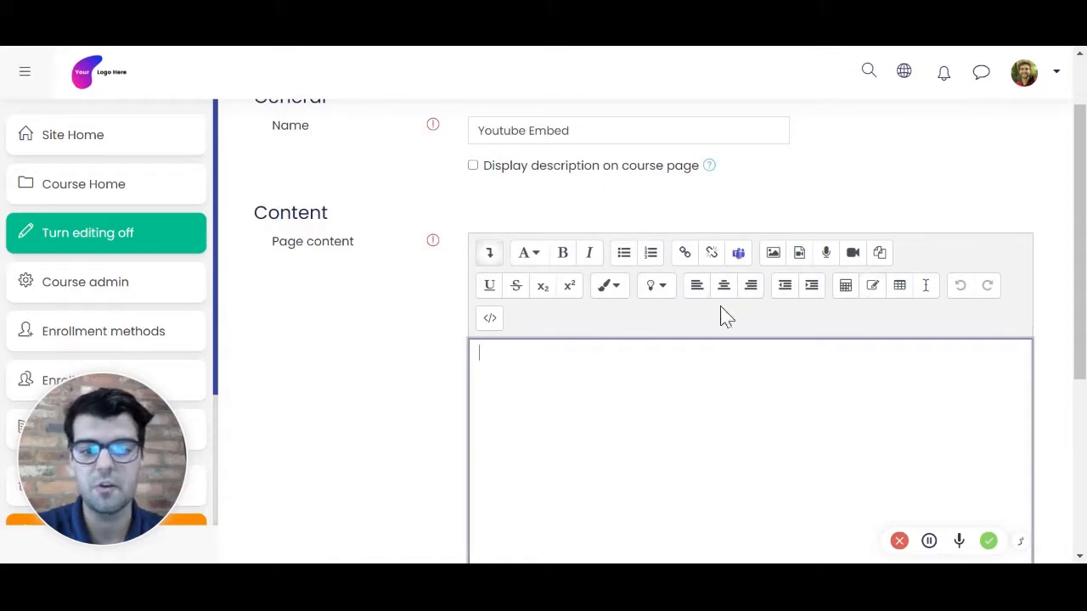
pyautogui.click(490, 318)
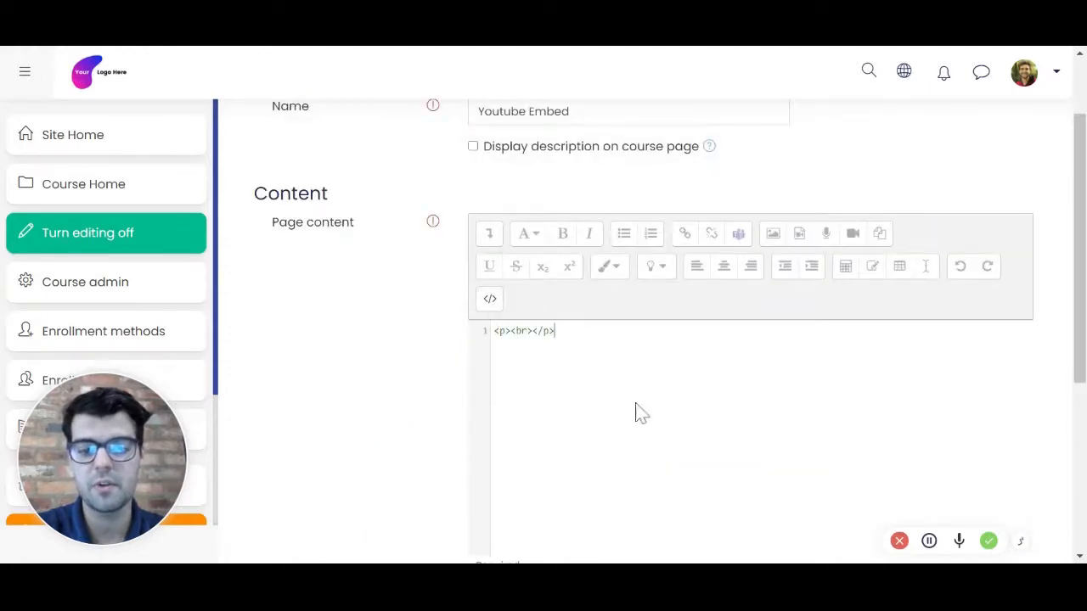
pyautogui.click(490, 300)
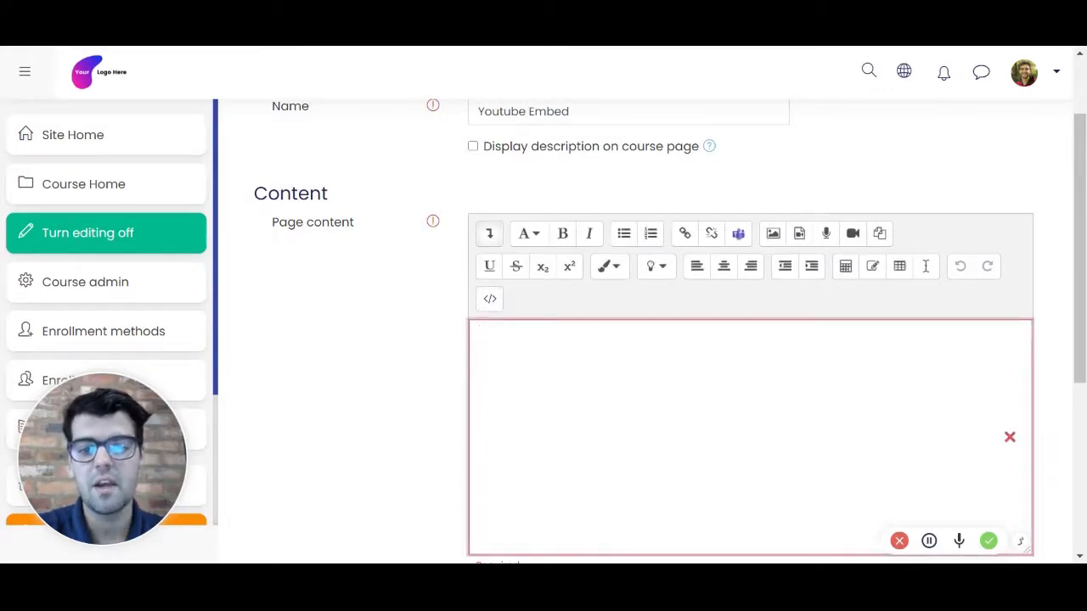
pyautogui.click(800, 234)
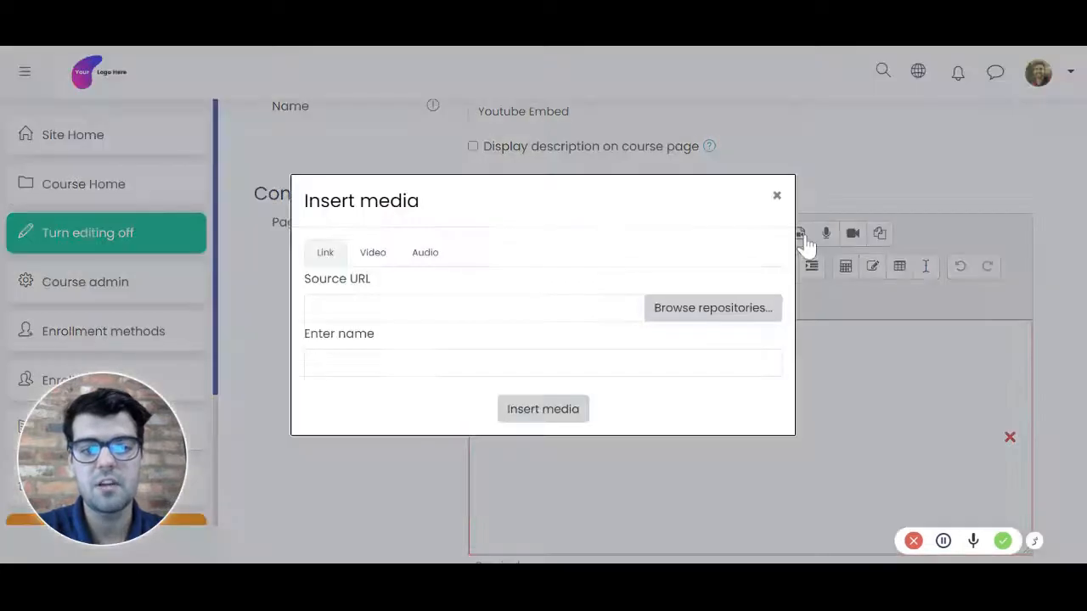
pyautogui.click(374, 257)
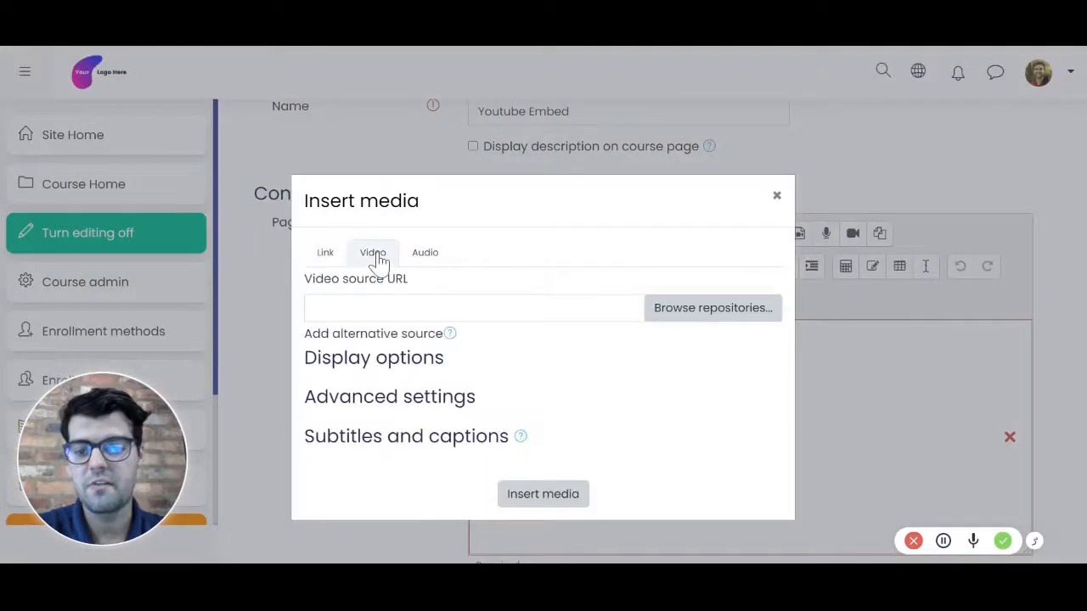
pyautogui.click(389, 308)
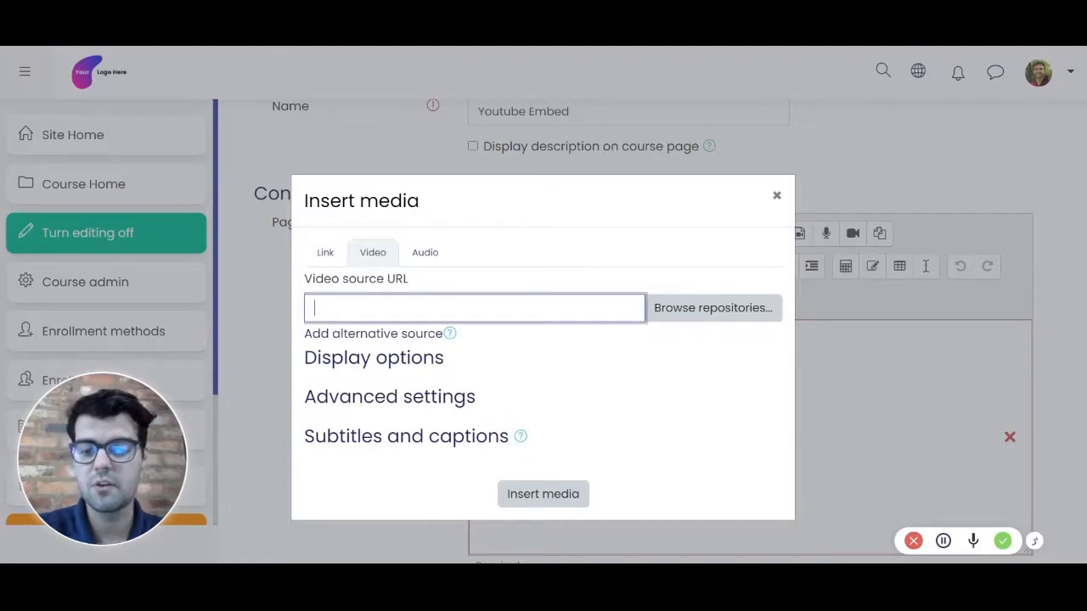
pyautogui.write('https://youtu.be/P4PrdxbTm1k')
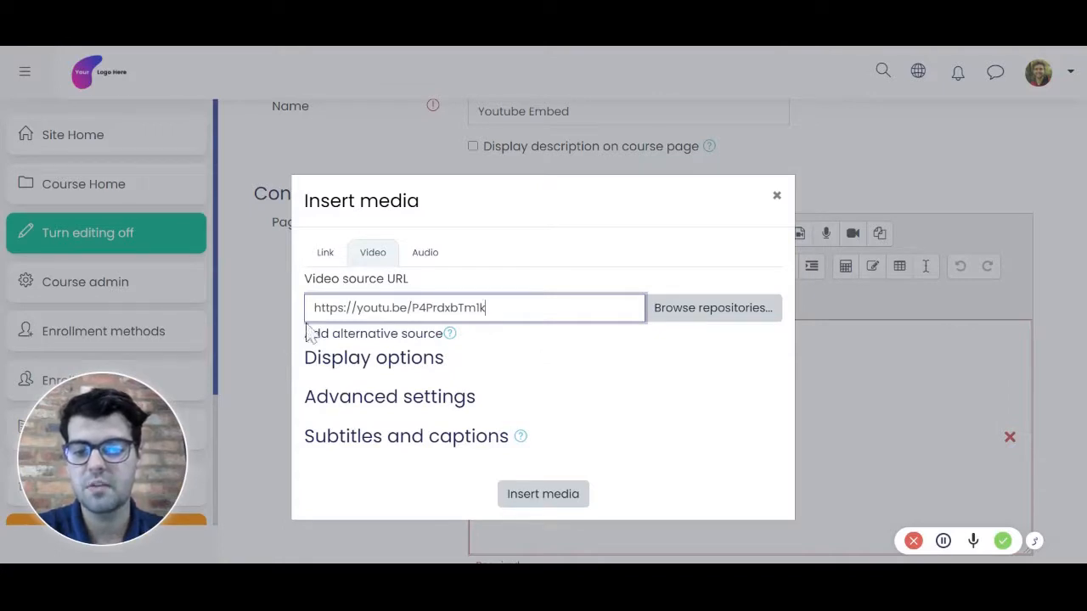
# Step: Set the video's display size to 700 x 700 and insert it into the page content
pyautogui.click(367, 366)
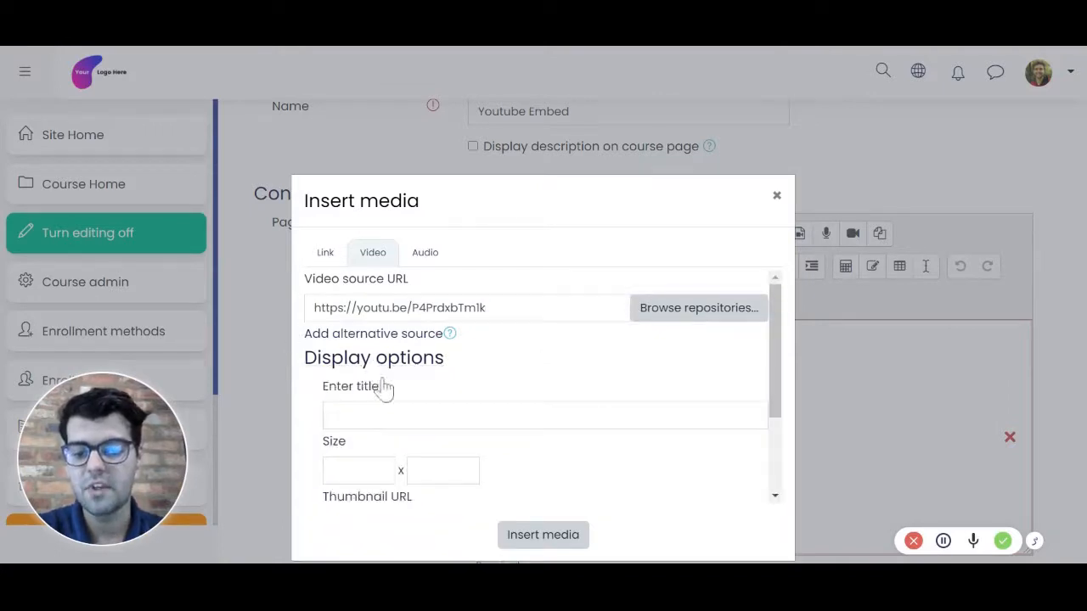
pyautogui.click(360, 471)
pyautogui.write('700')
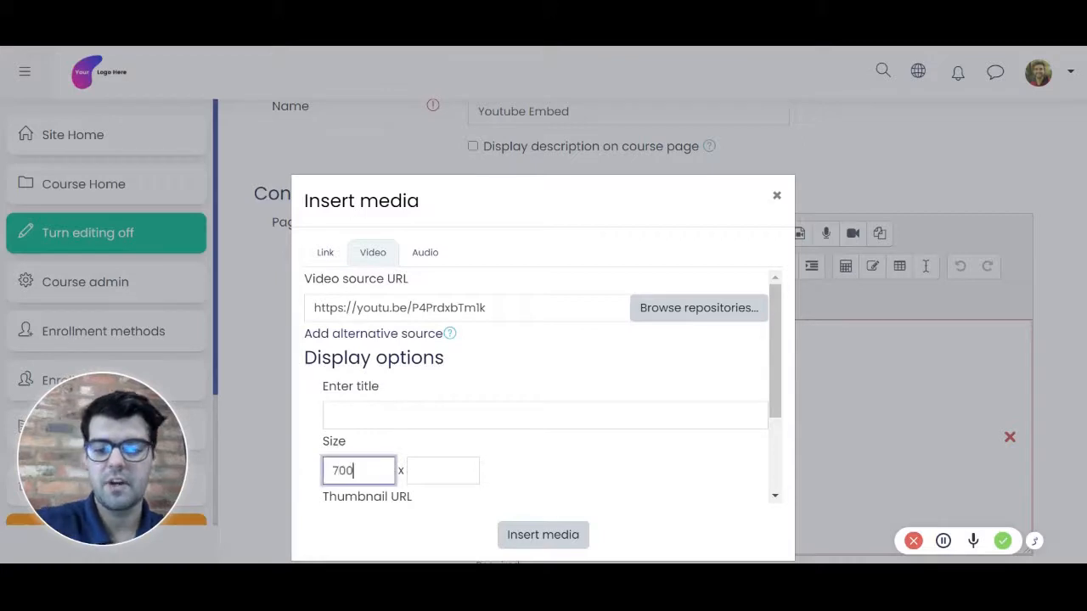
pyautogui.press('Tab')
pyautogui.write('700')
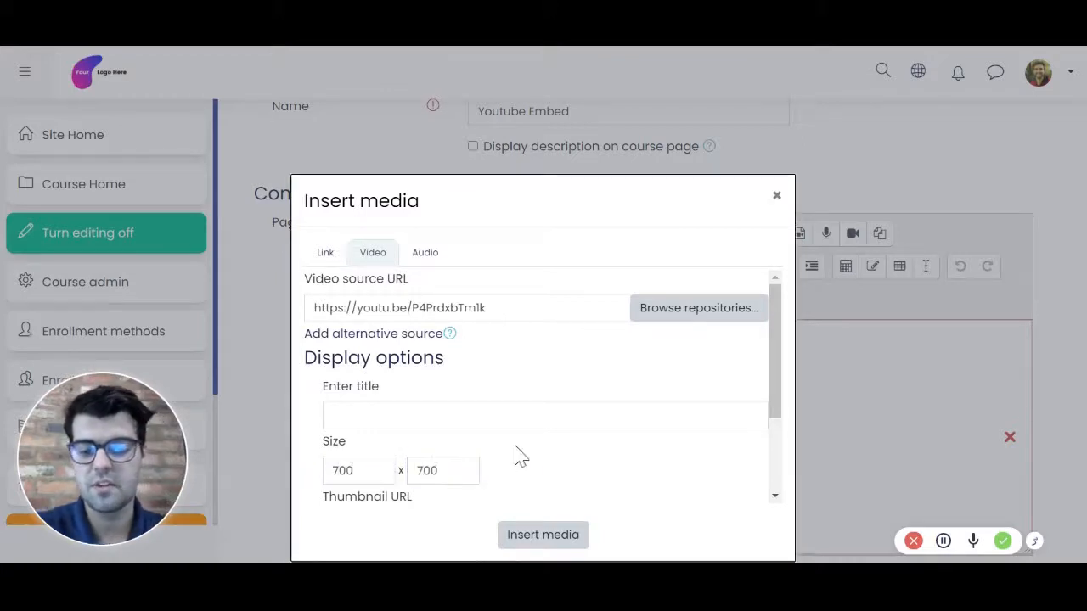
pyautogui.click(534, 534)
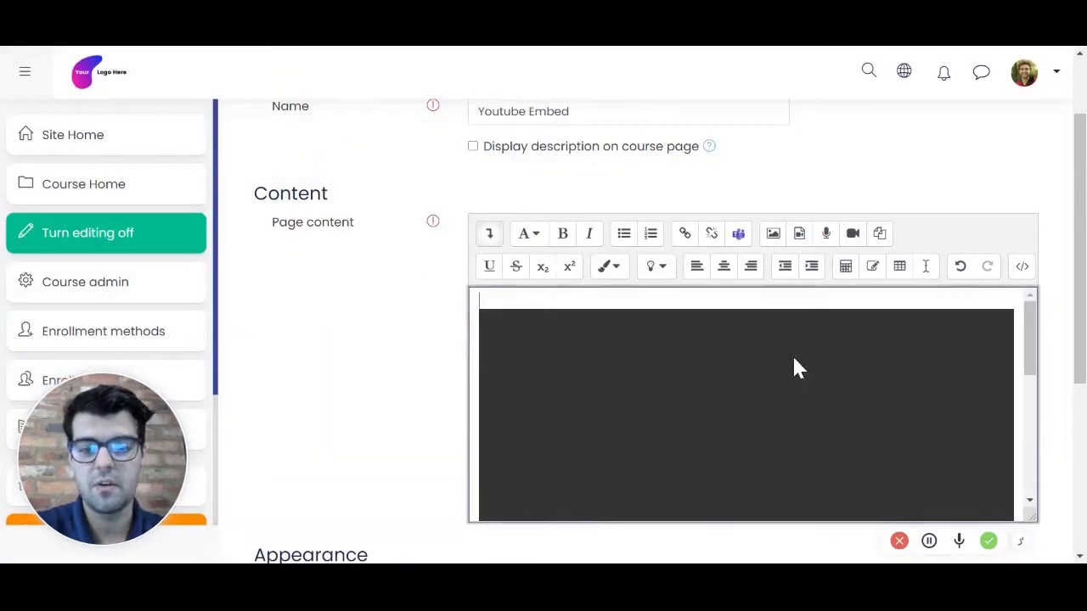
# Step: Save the Youtube Embed page and display it with its embedded video
pyautogui.scroll(-3, 785, 377)
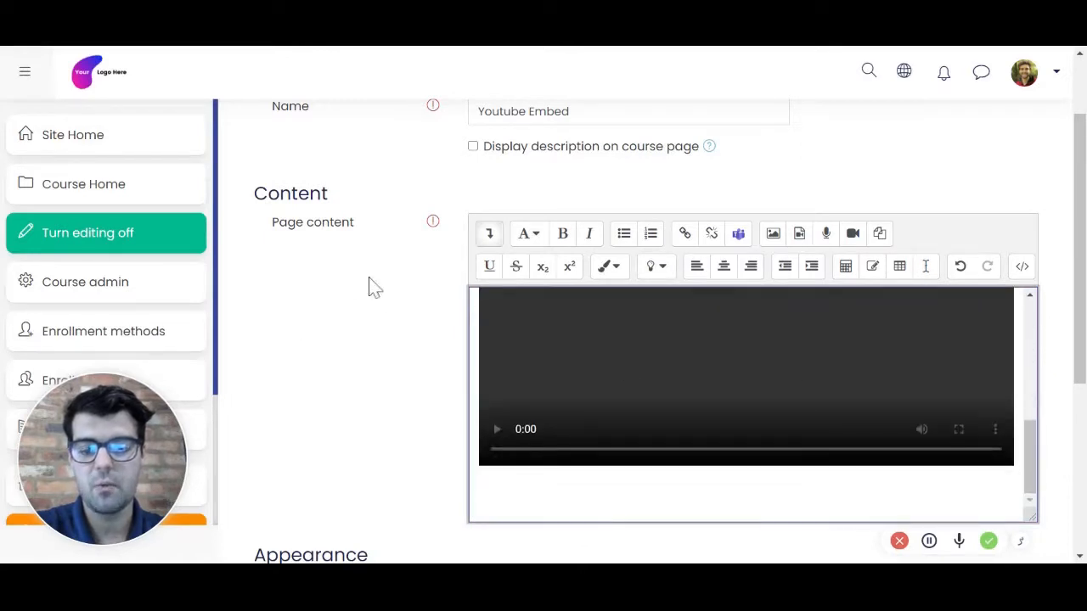
pyautogui.scroll(-3, 411, 297)
pyautogui.click(697, 507)
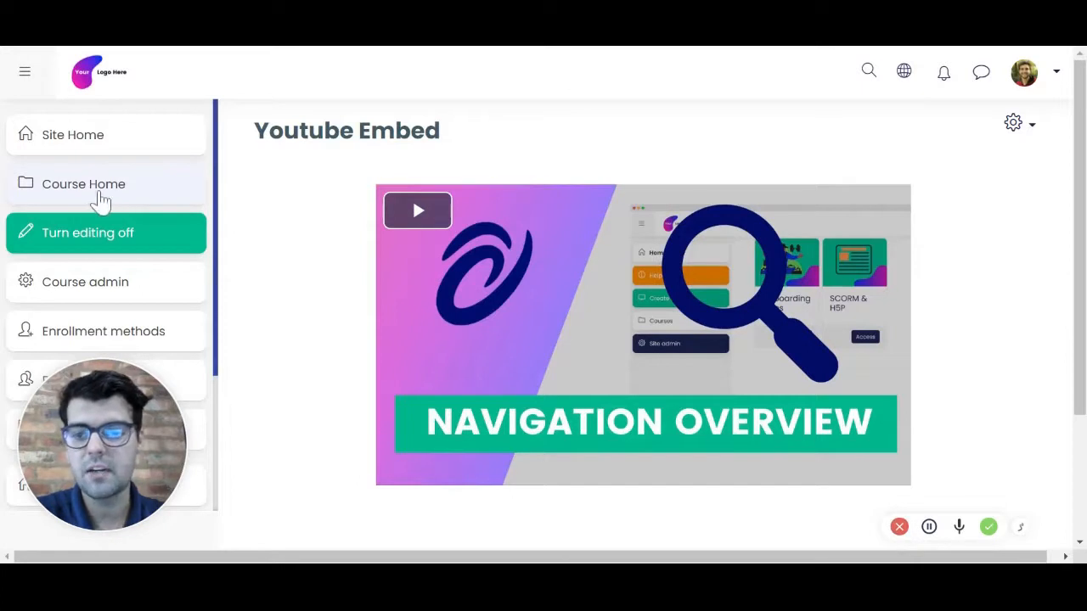
# Step: Return to the course home, move the Youtube Embed page from Module 1 to Module 2 and duplicate it there
pyautogui.click(101, 198)
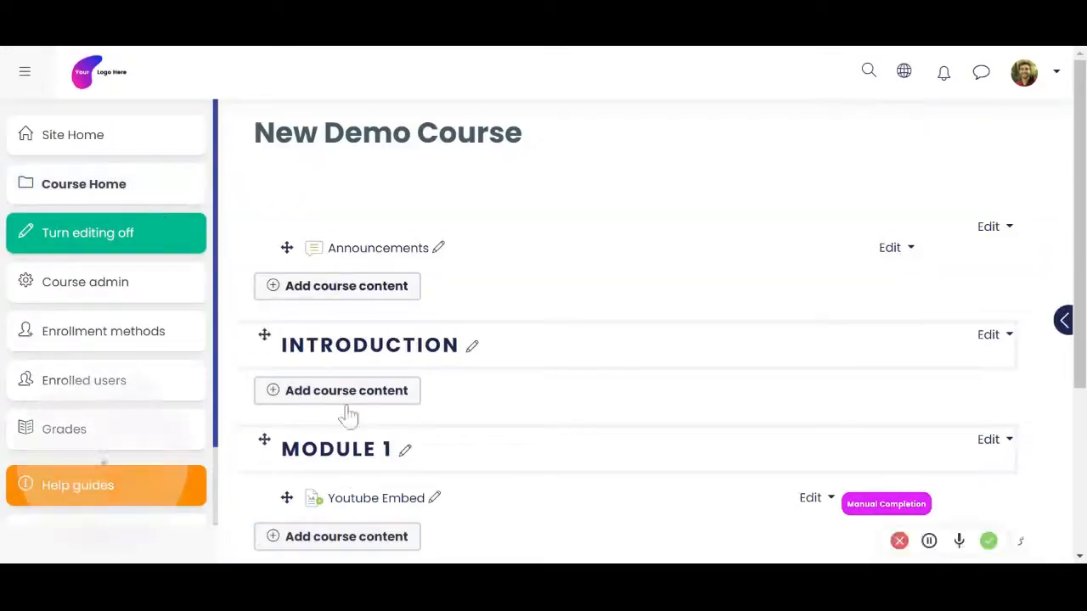
pyautogui.scroll(-1, 348, 476)
pyautogui.scroll(-1, 353, 501)
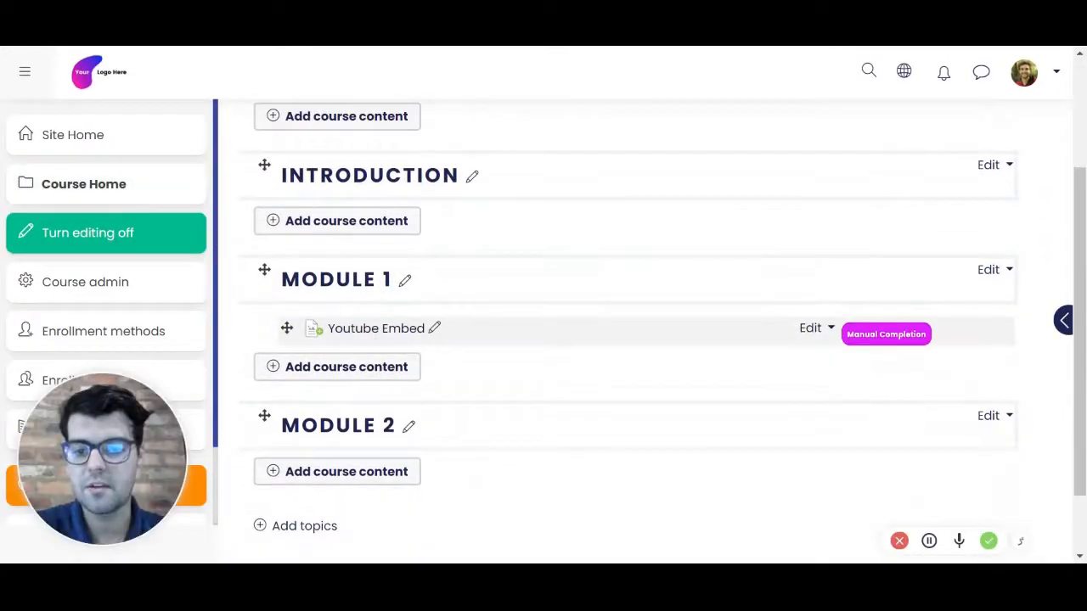
pyautogui.moveTo(287, 328); pyautogui.dragTo(289, 451)
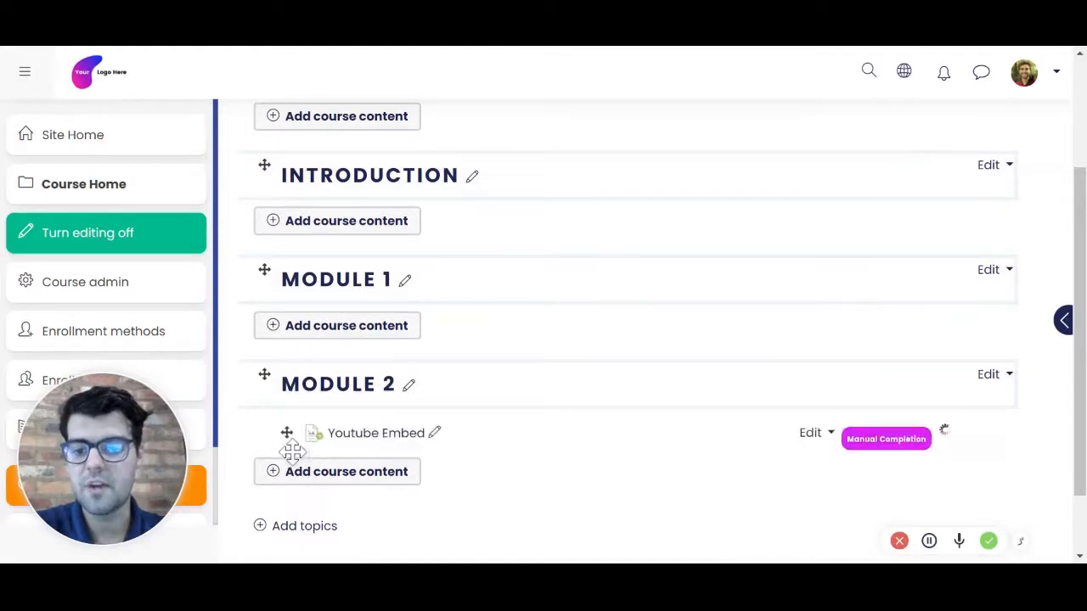
pyautogui.click(822, 437)
pyautogui.click(773, 506)
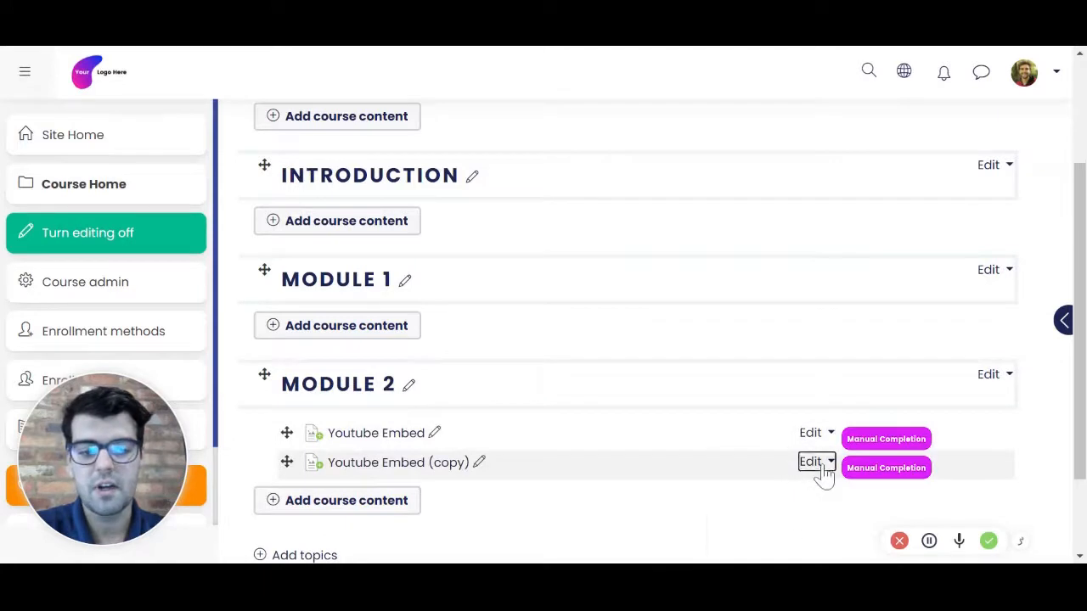
# Step: Open the settings of the Youtube Embed (copy) page in Module 2 and expand its access restriction options
pyautogui.click(818, 463)
pyautogui.scroll(-2, 752, 446)
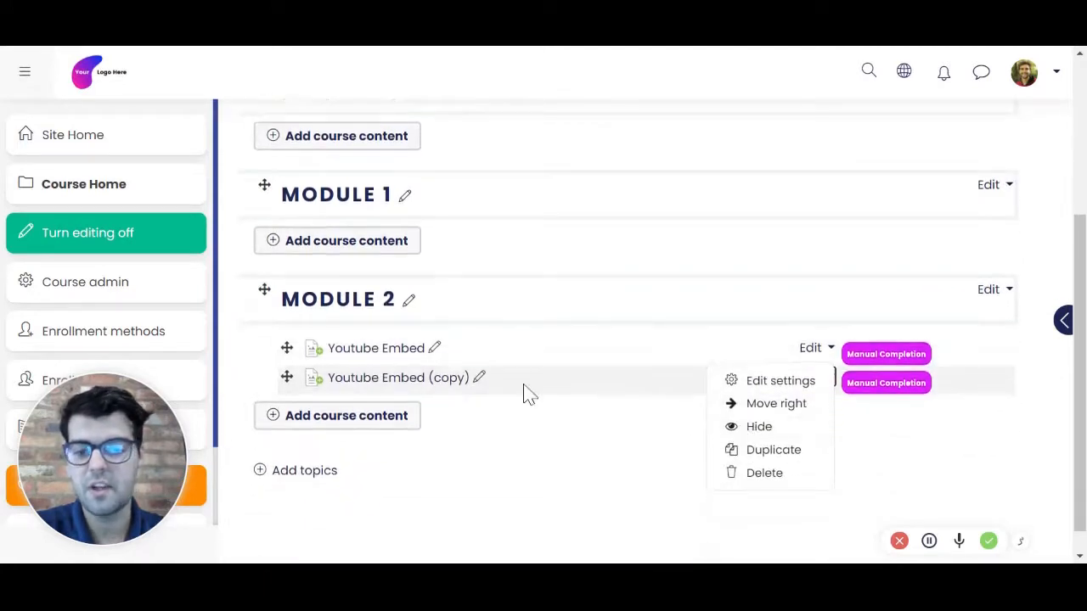
pyautogui.click(753, 387)
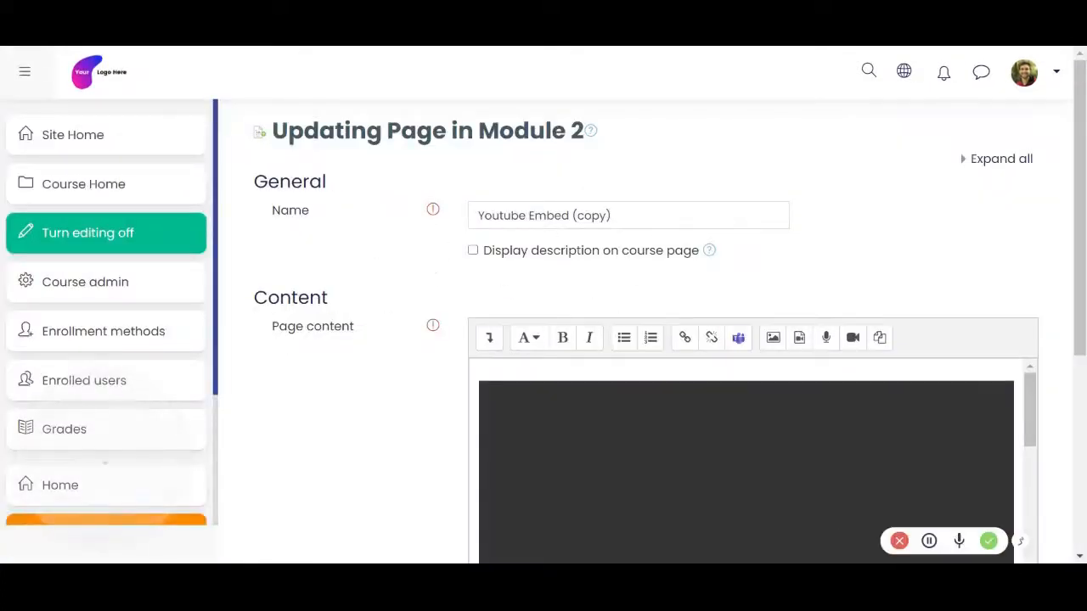
pyautogui.scroll(-3, 415, 306)
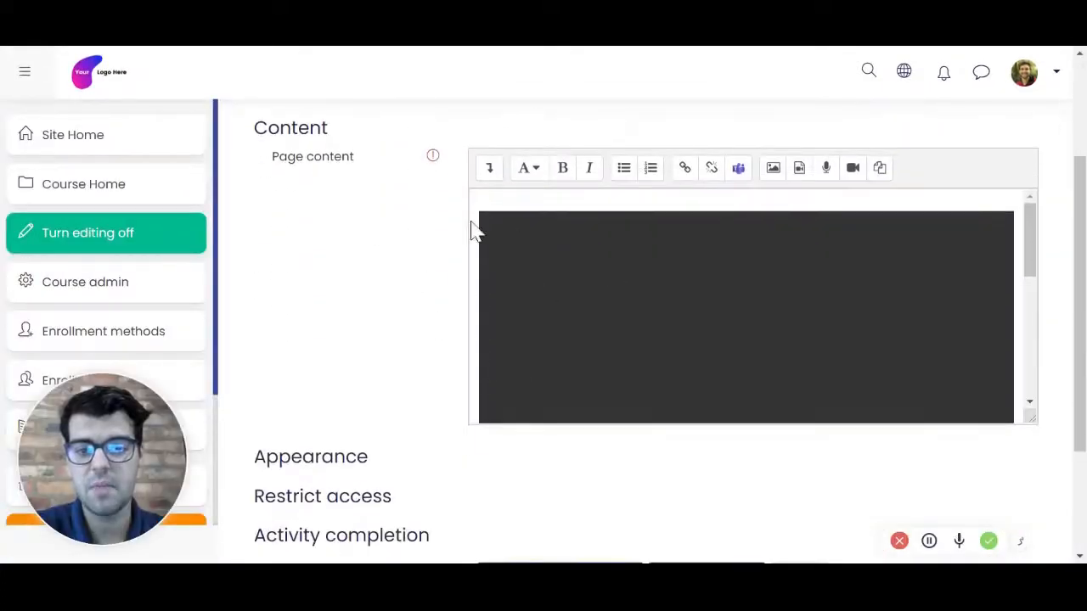
pyautogui.scroll(-1, 458, 246)
pyautogui.click(384, 429)
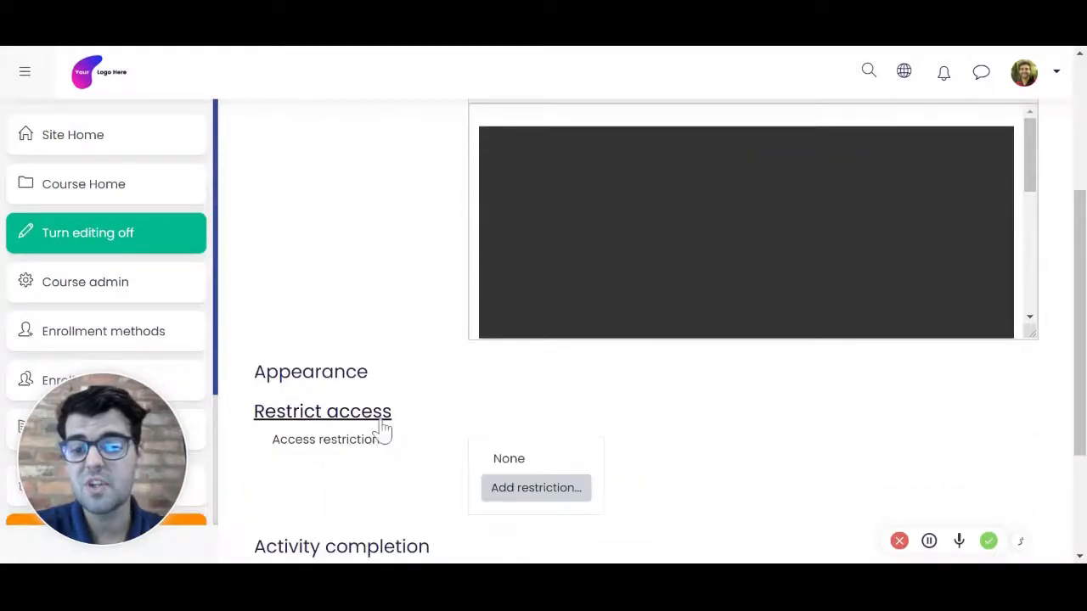
pyautogui.scroll(-2, 408, 305)
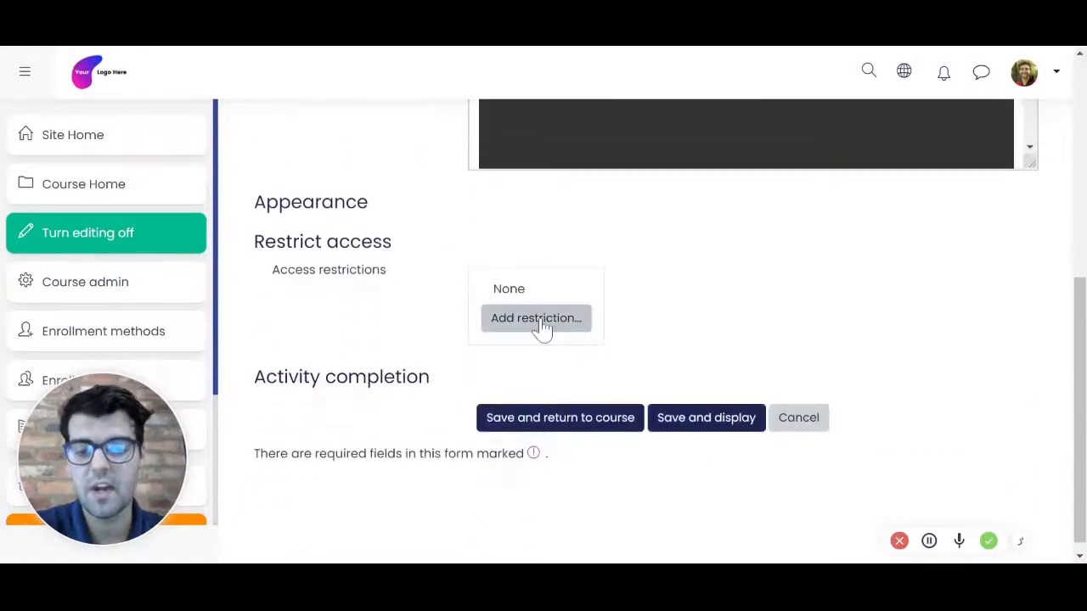